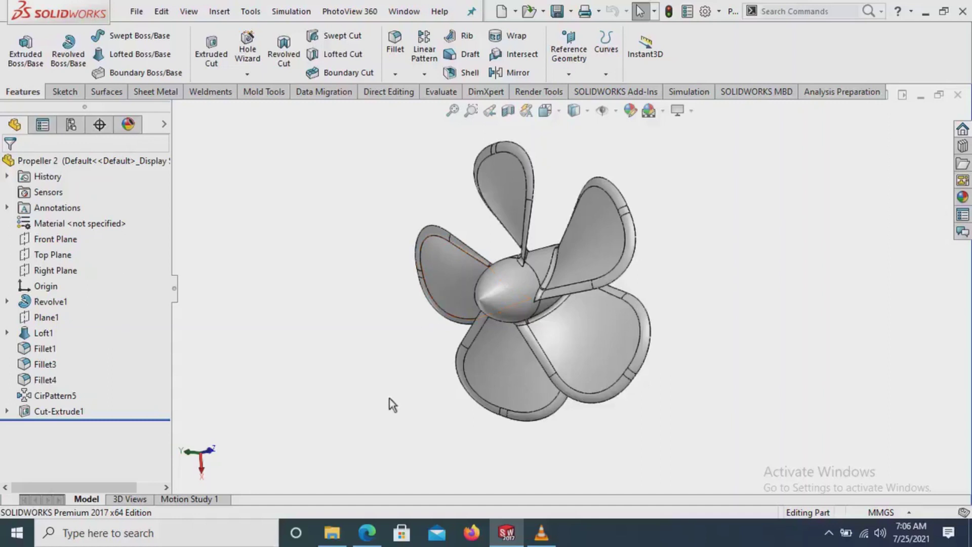
# Inspect the propeller from axial, oblique and rear views and check its reference drawing.
pyautogui.hotkey('ctrl', '8')
pyautogui.moveTo(472, 366)
pyautogui.mouseDown(button='middle')
pyautogui.moveTo(239, 338)
pyautogui.moveTo(621, 314)
pyautogui.moveTo(822, 327)
pyautogui.moveTo(853, 306)
pyautogui.moveTo(843, 236)
pyautogui.moveTo(847, 314)
pyautogui.moveTo(764, 357)
pyautogui.moveTo(766, 302)
pyautogui.moveTo(742, 273)
pyautogui.moveTo(755, 315)
pyautogui.moveTo(785, 312)
pyautogui.moveTo(740, 284)
pyautogui.moveTo(737, 252)
pyautogui.moveTo(732, 326)
pyautogui.moveTo(746, 386)
pyautogui.moveTo(817, 380)
pyautogui.moveTo(869, 345)
pyautogui.moveTo(903, 344)
pyautogui.mouseUp(button='middle')
pyautogui.moveTo(354, 294)
pyautogui.mouseDown(button='middle')
pyautogui.moveTo(402, 312)
pyautogui.moveTo(600, 331)
pyautogui.moveTo(582, 260)
pyautogui.moveTo(597, 226)
pyautogui.moveTo(614, 305)
pyautogui.moveTo(631, 305)
pyautogui.moveTo(612, 302)
pyautogui.mouseUp(button='middle')
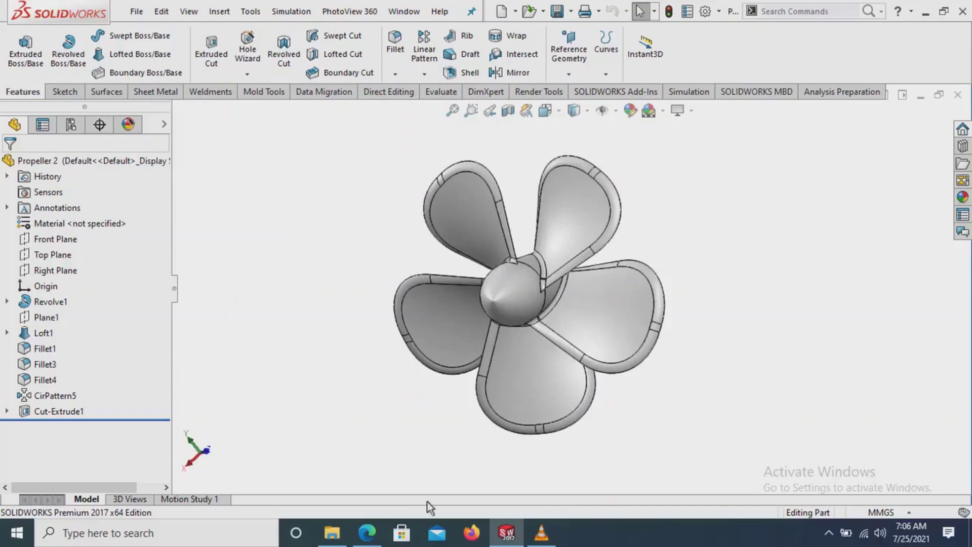
pyautogui.click(371, 532)
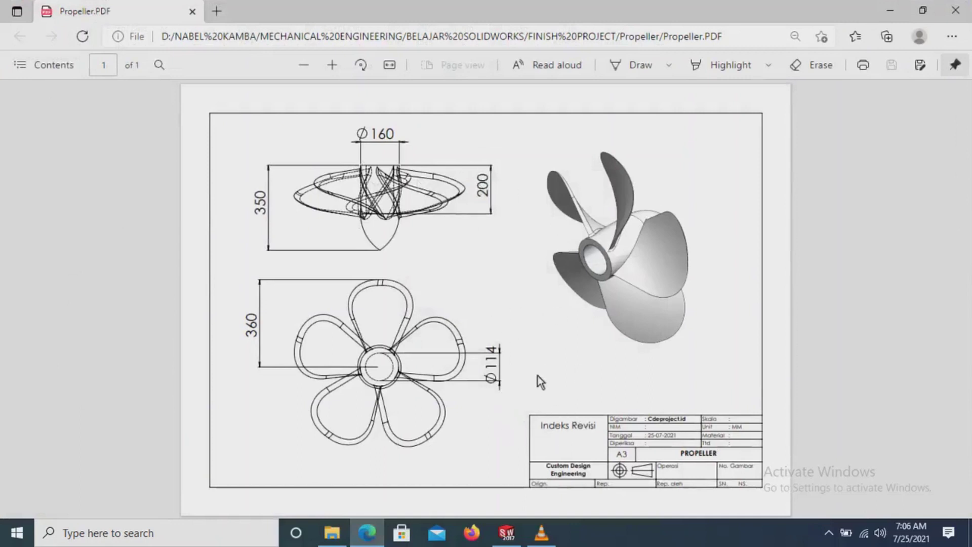
pyautogui.click(506, 533)
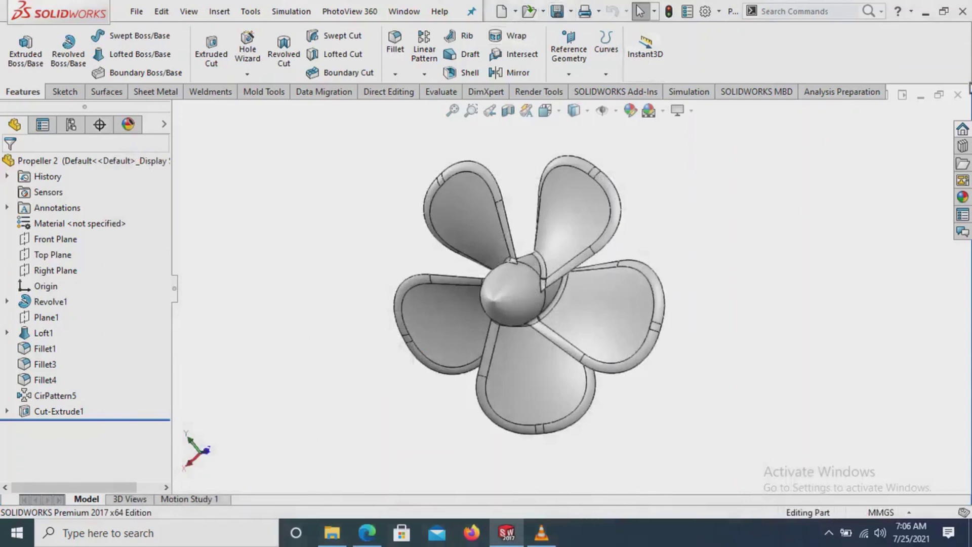
# Close the propeller and create a new MMGS part with a Plain White scene.
pyautogui.click(957, 95)
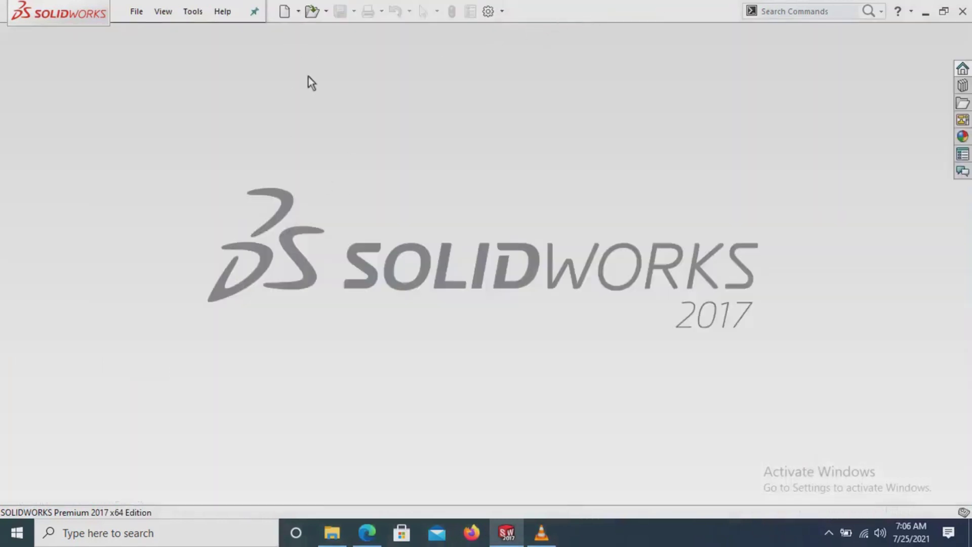
pyautogui.click(282, 15)
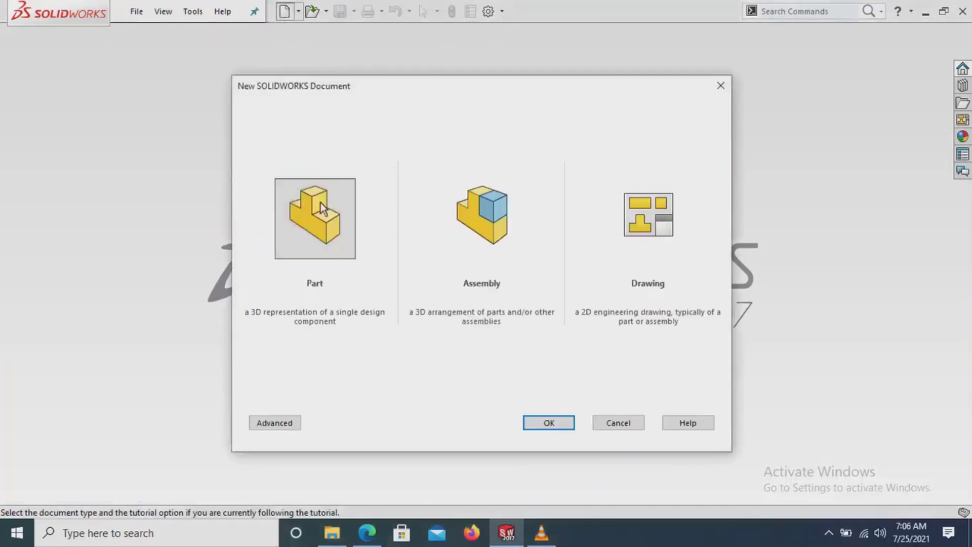
pyautogui.doubleClick(344, 317)
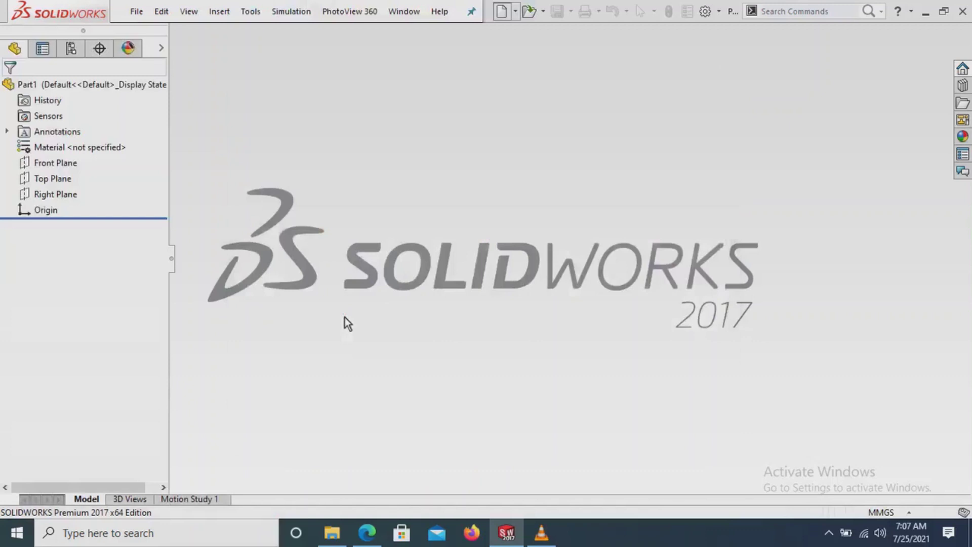
pyautogui.click(878, 513)
pyautogui.click(661, 112)
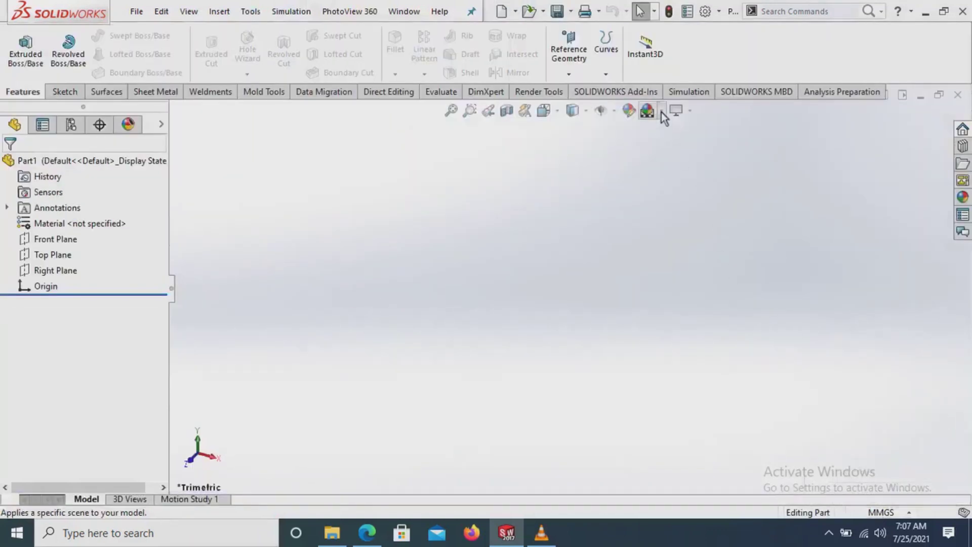
pyautogui.click(655, 148)
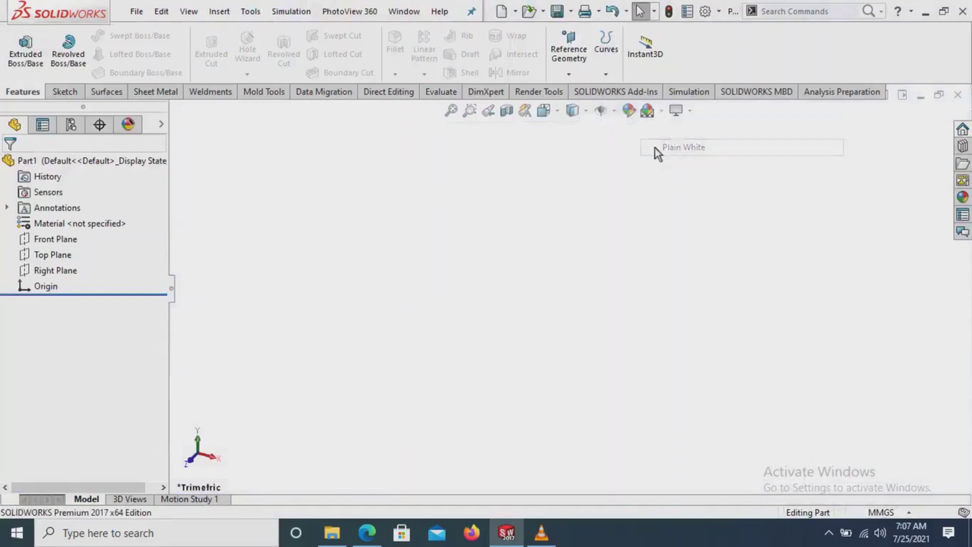
# Sketch on the Right Plane a vertical line to the origin and a horizontal base line.
pyautogui.click(45, 269)
pyautogui.click(58, 246)
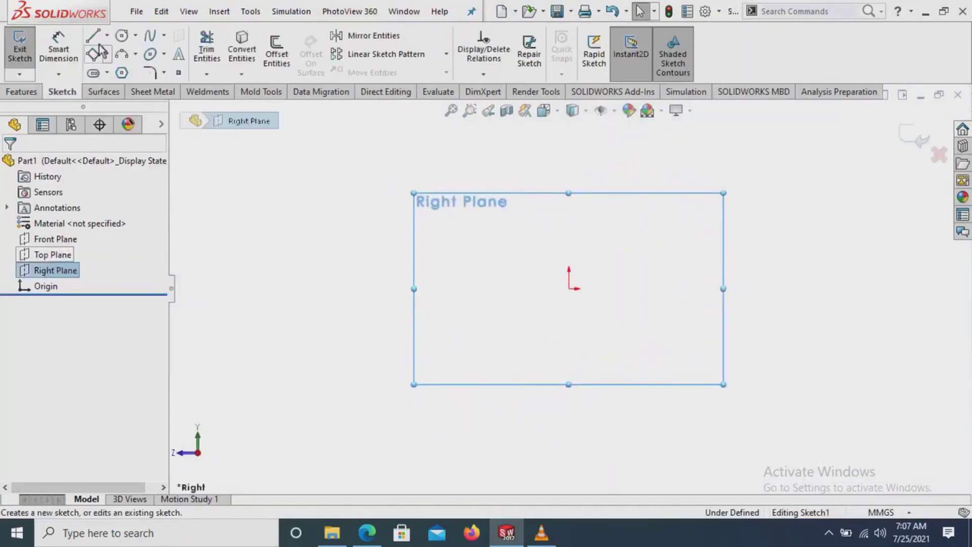
pyautogui.press('l')
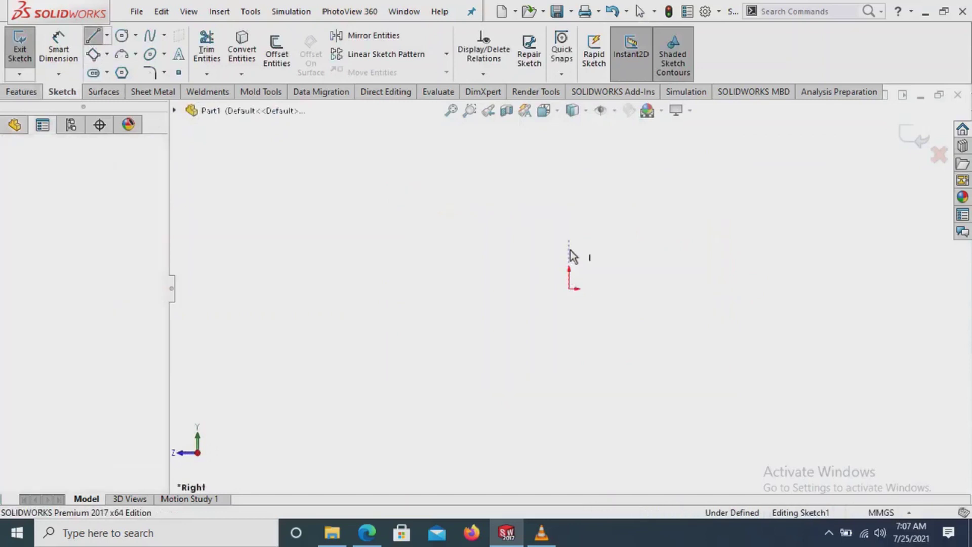
pyautogui.click(576, 288)
pyautogui.click(569, 288)
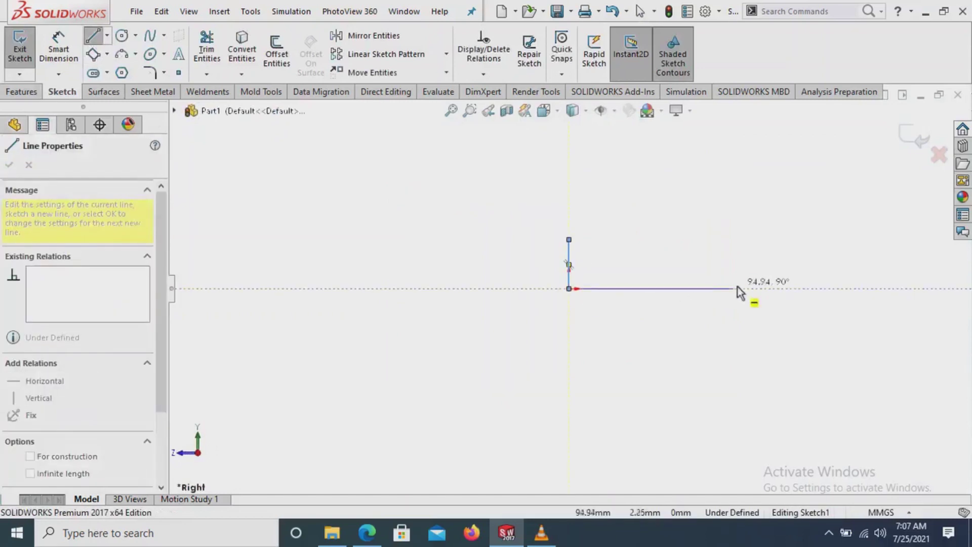
pyautogui.click(740, 289)
pyautogui.rightClick(722, 227)
pyautogui.click(744, 230)
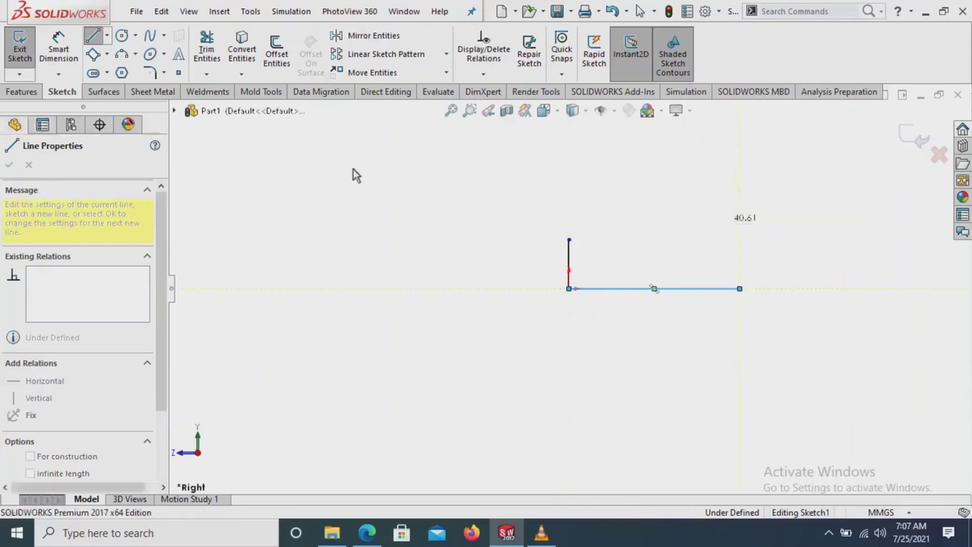
# Add a short horizontal top line running from the vertical line's top.
pyautogui.press('l')
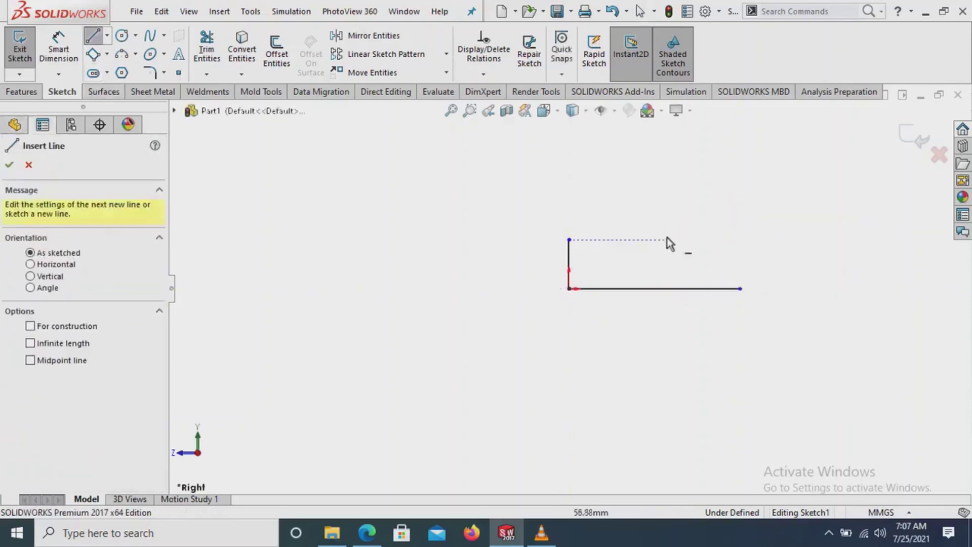
pyautogui.moveTo(656, 238); pyautogui.dragTo(569, 239)
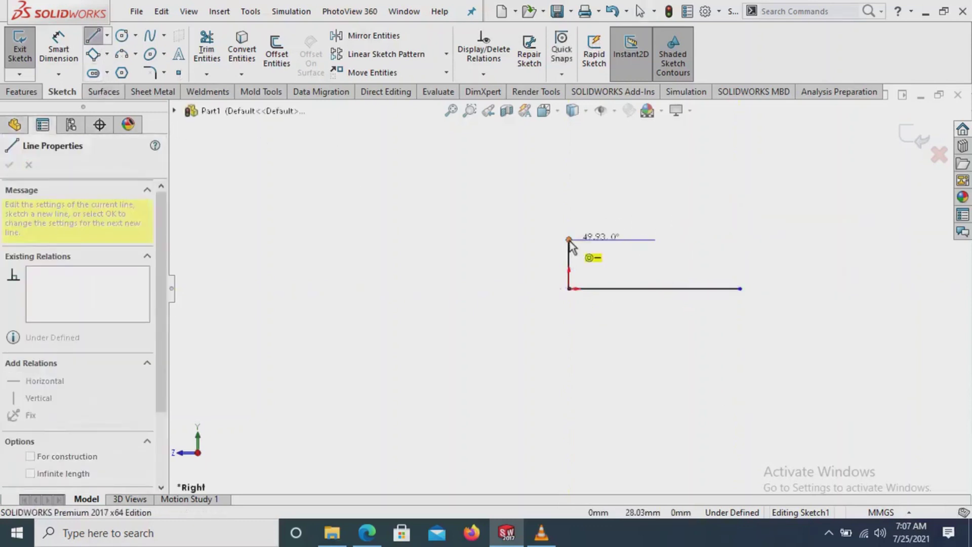
pyautogui.rightClick(580, 187)
pyautogui.click(590, 197)
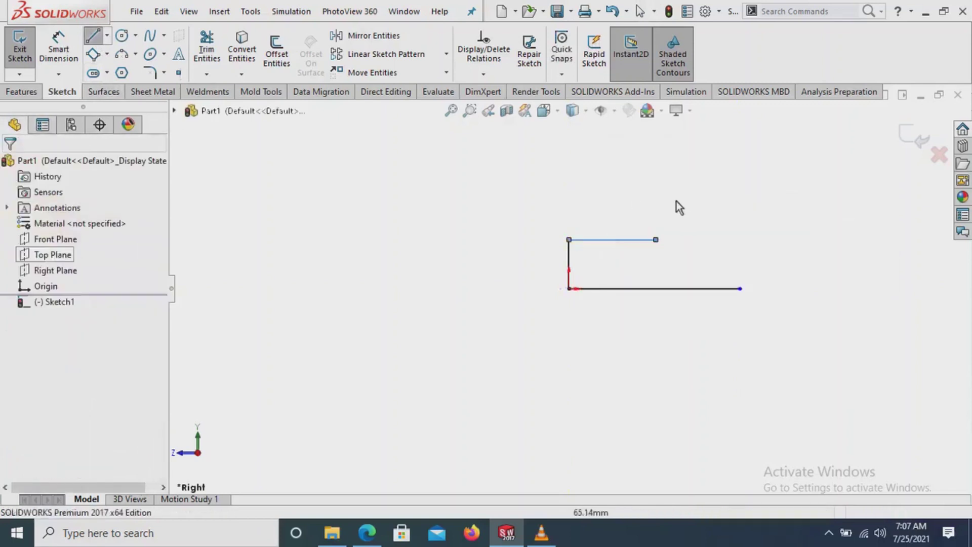
pyautogui.scroll(-2, 676, 202)
pyautogui.scroll(1, 571, 289)
pyautogui.click(58, 48)
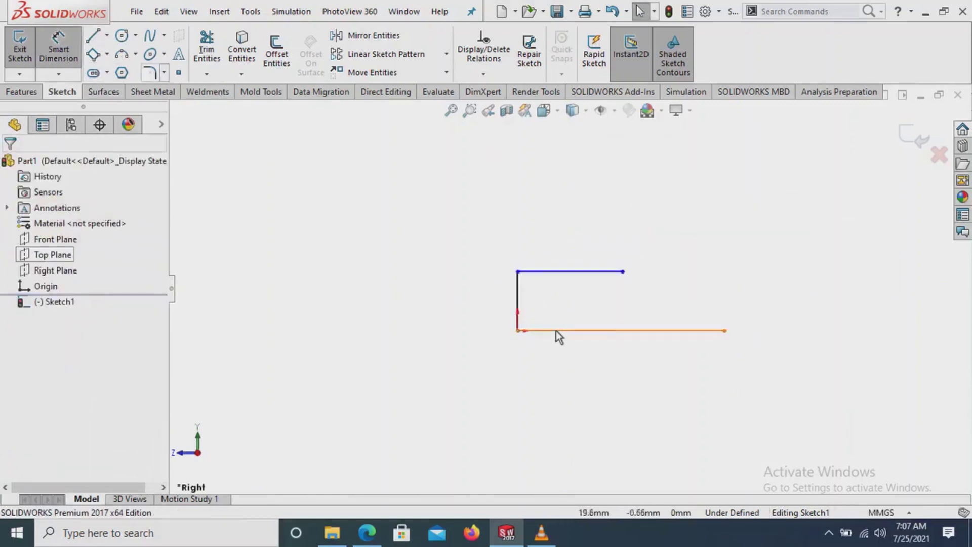
# Dimension the profile: 350 base length, 80 height and 200 top edge.
pyautogui.click(605, 369)
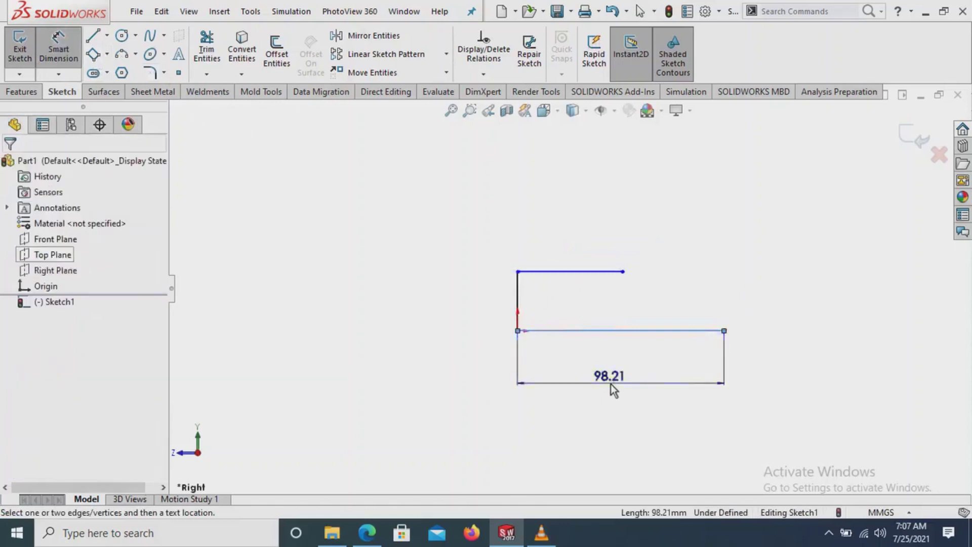
pyautogui.click(611, 384)
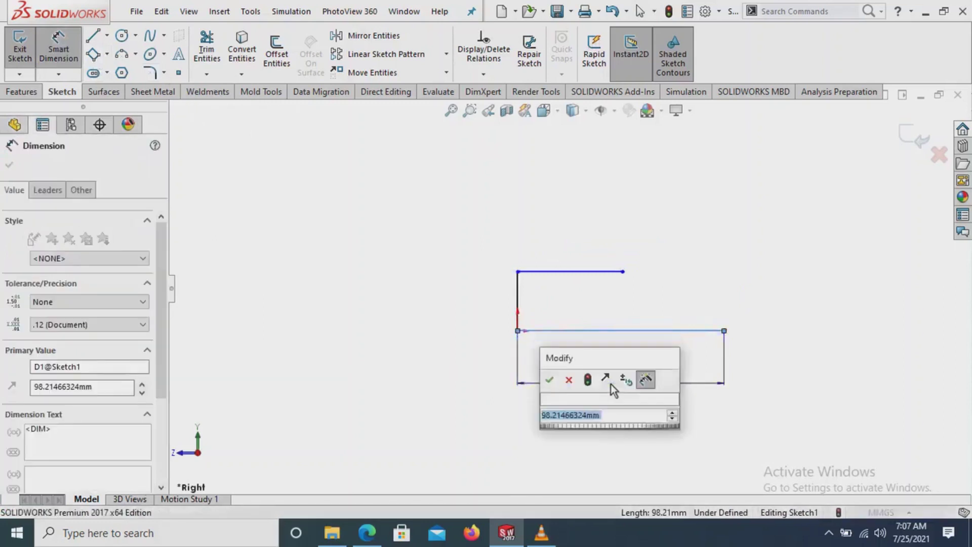
pyautogui.write('350')
pyautogui.press('Return')
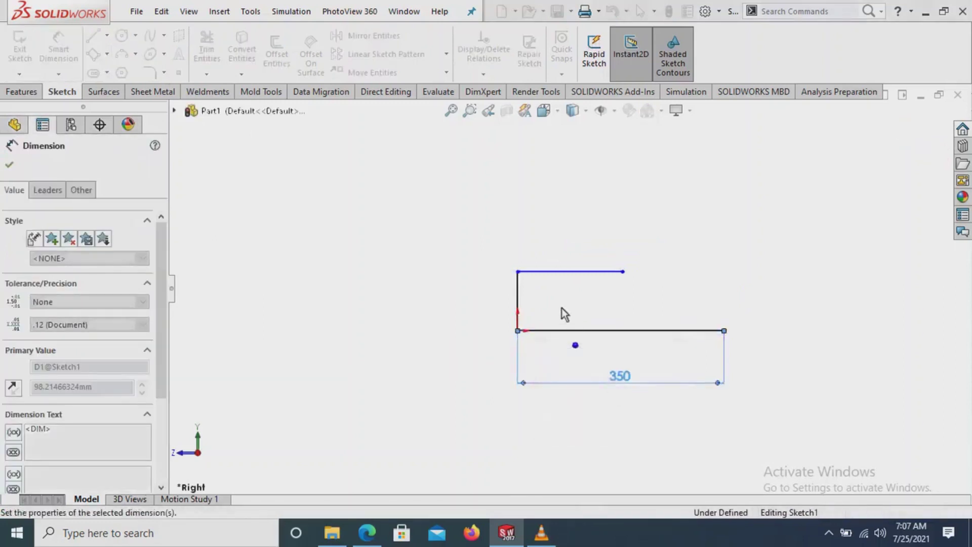
pyautogui.click(451, 291)
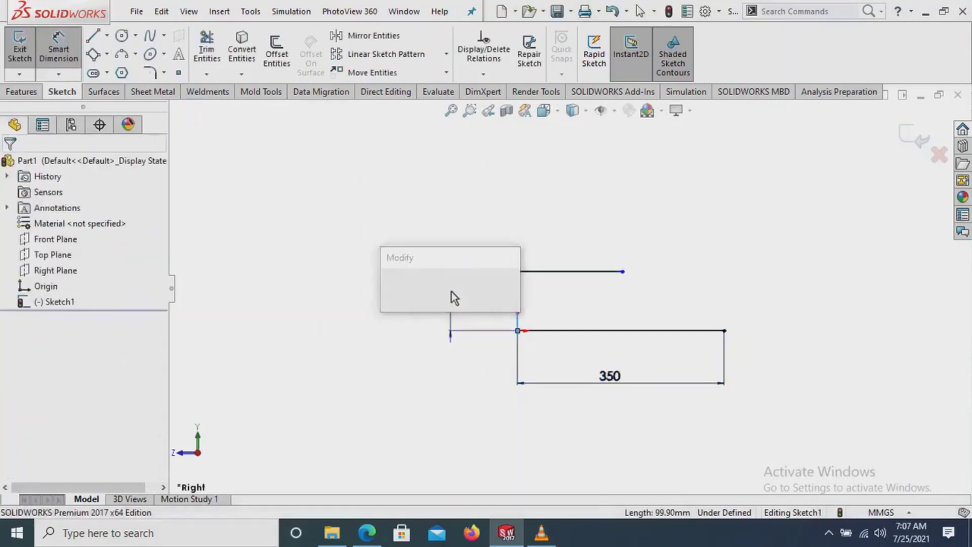
pyautogui.write('10')
pyautogui.press('Escape')
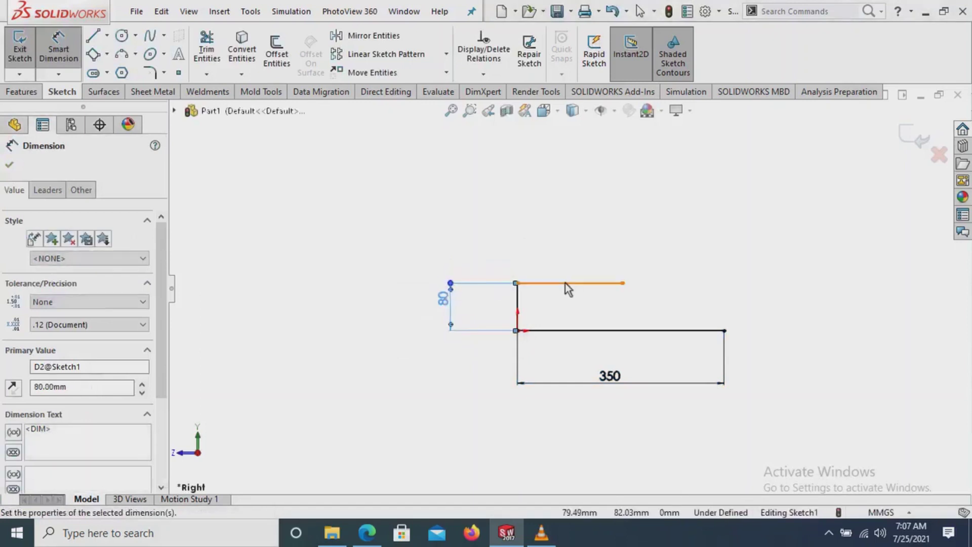
pyautogui.click(564, 259)
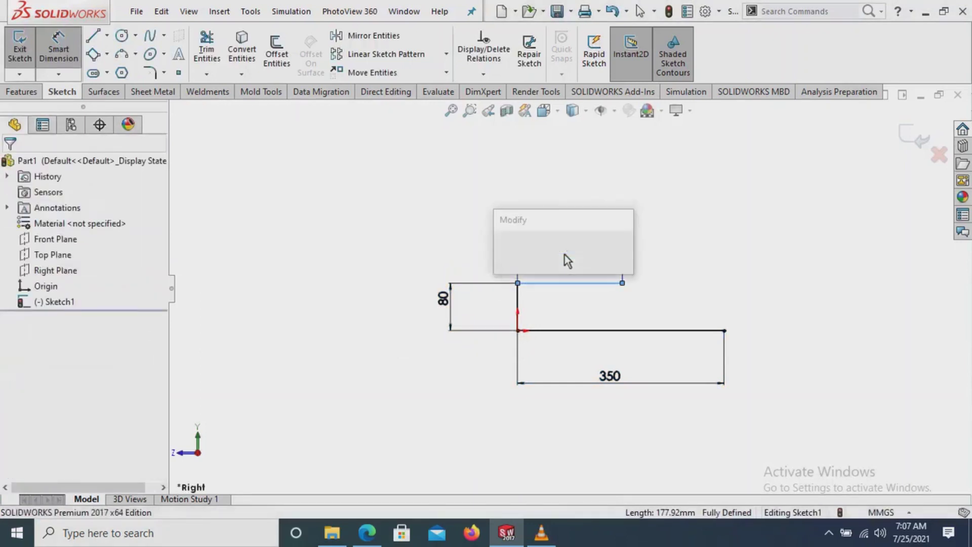
pyautogui.write('80')
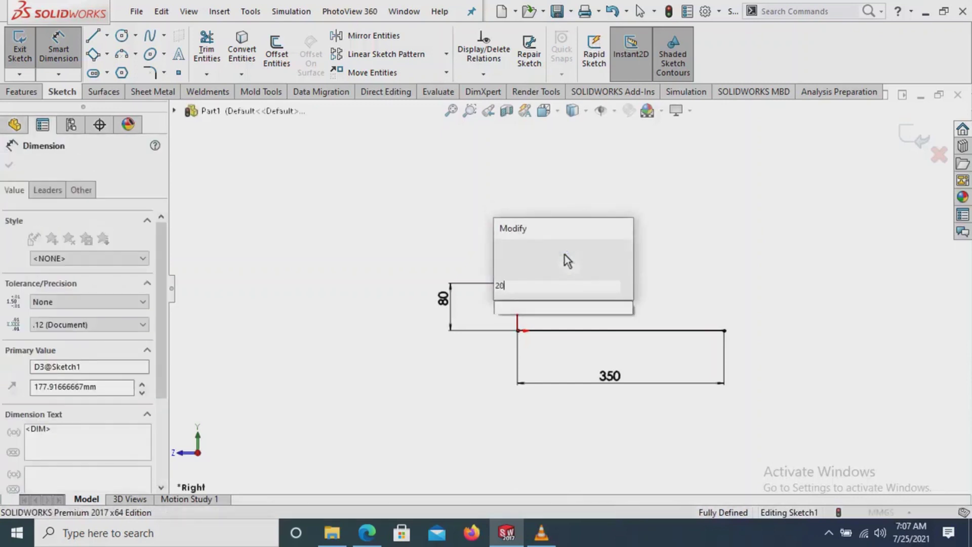
pyautogui.press('Return')
pyautogui.scroll(-1, 729, 297)
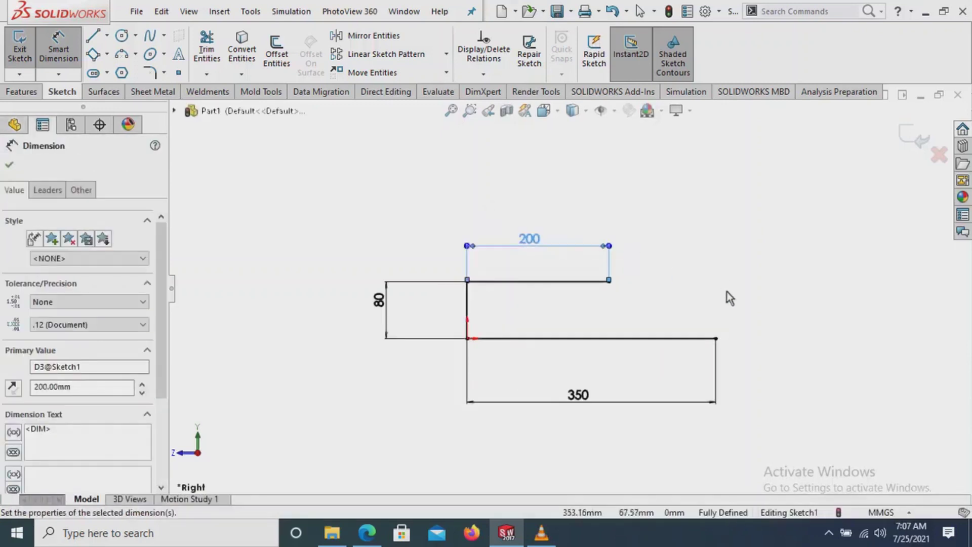
# Close the profile with a tangent arc from the top line's end to the base line's end.
pyautogui.click(90, 39)
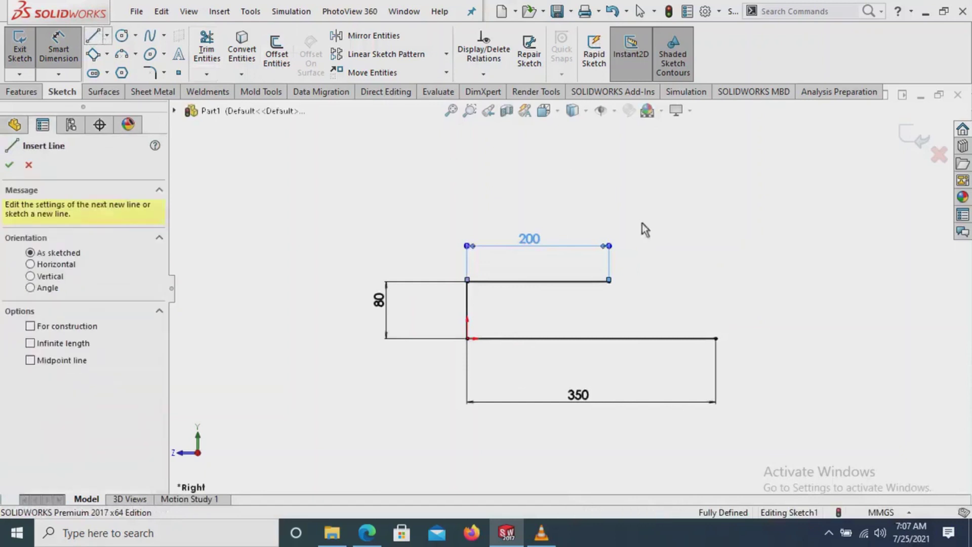
pyautogui.click(610, 281)
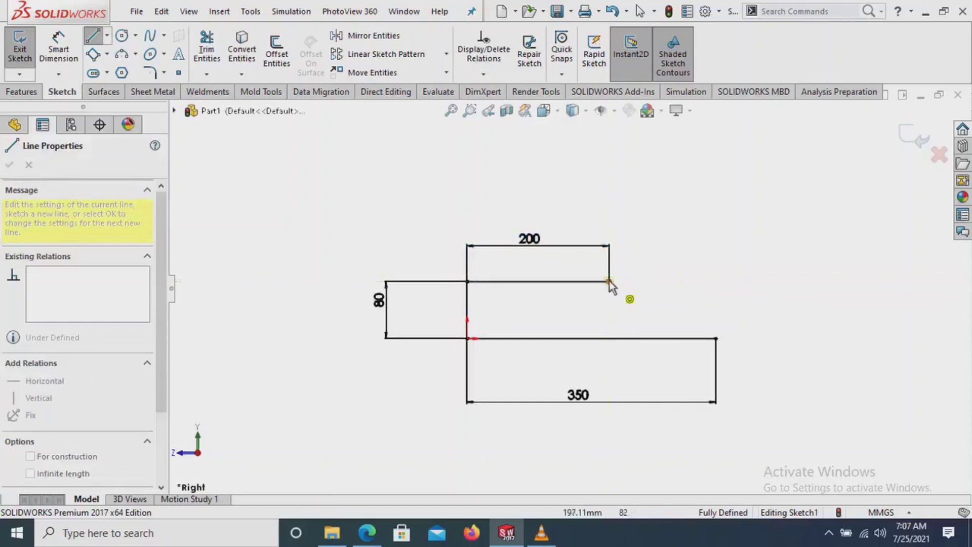
pyautogui.press('a')
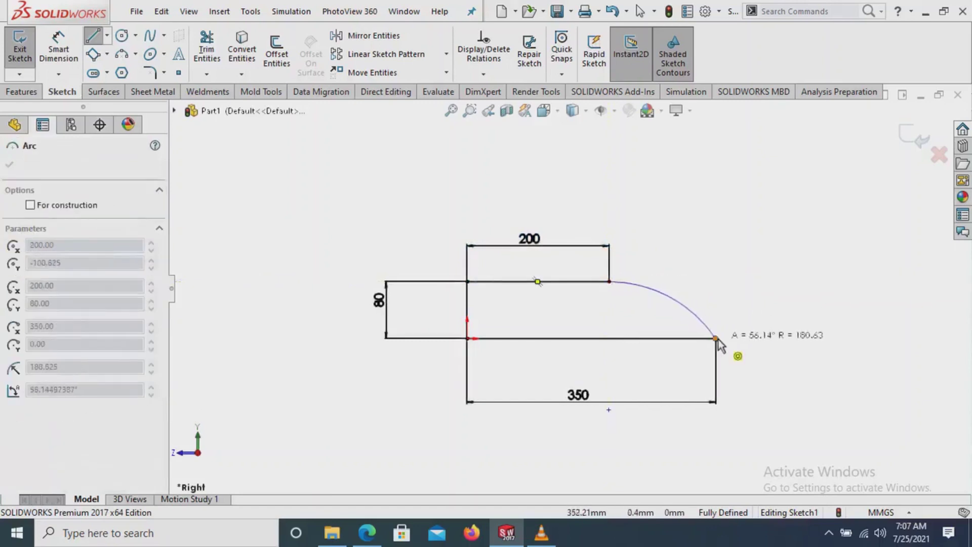
pyautogui.click(718, 339)
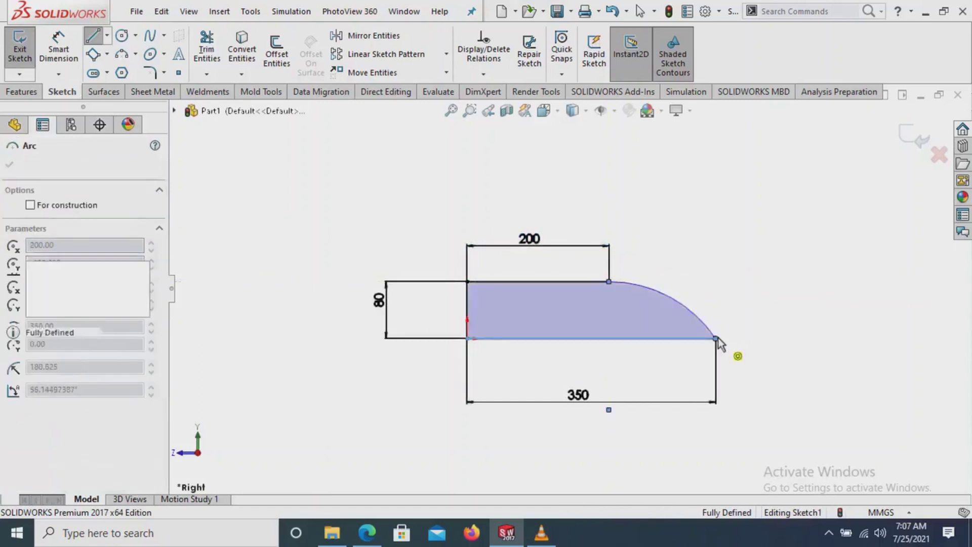
pyautogui.rightClick(773, 226)
pyautogui.click(764, 219)
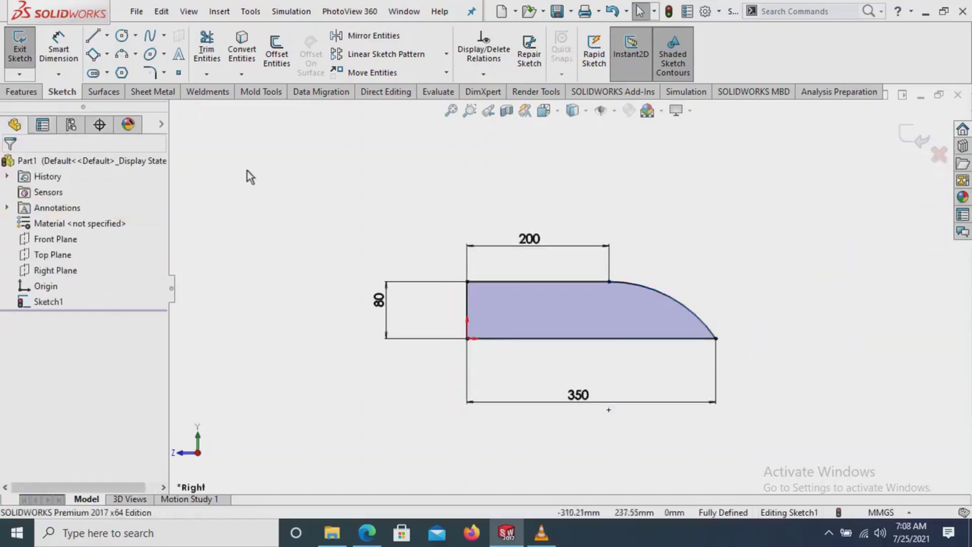
# Revolve the profile 360° about Line2, the 350 mm base line, into the hub.
pyautogui.click(24, 92)
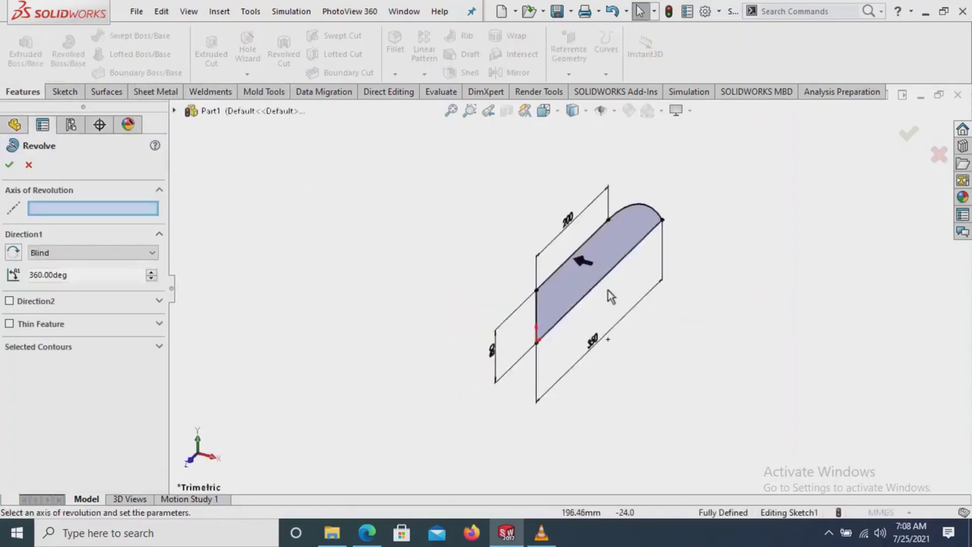
pyautogui.click(604, 280)
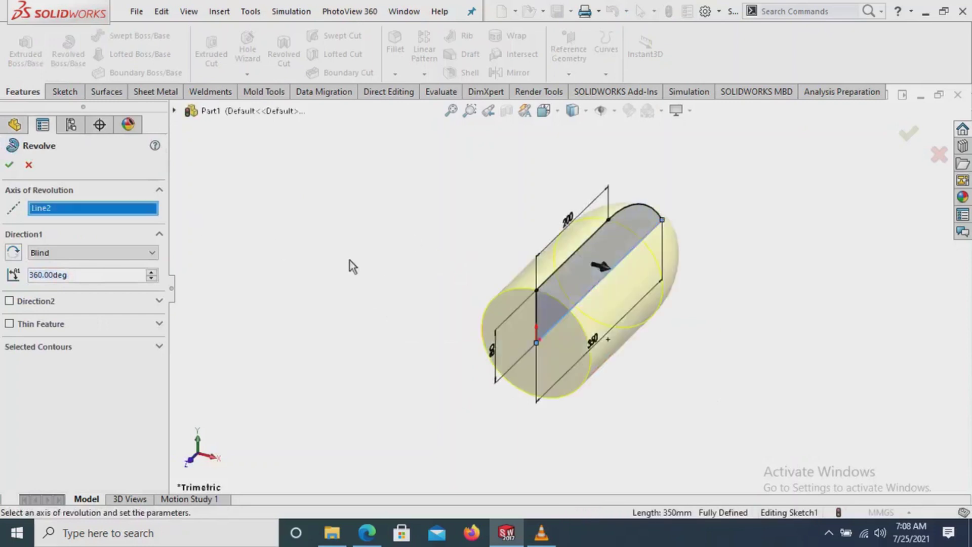
pyautogui.click(10, 165)
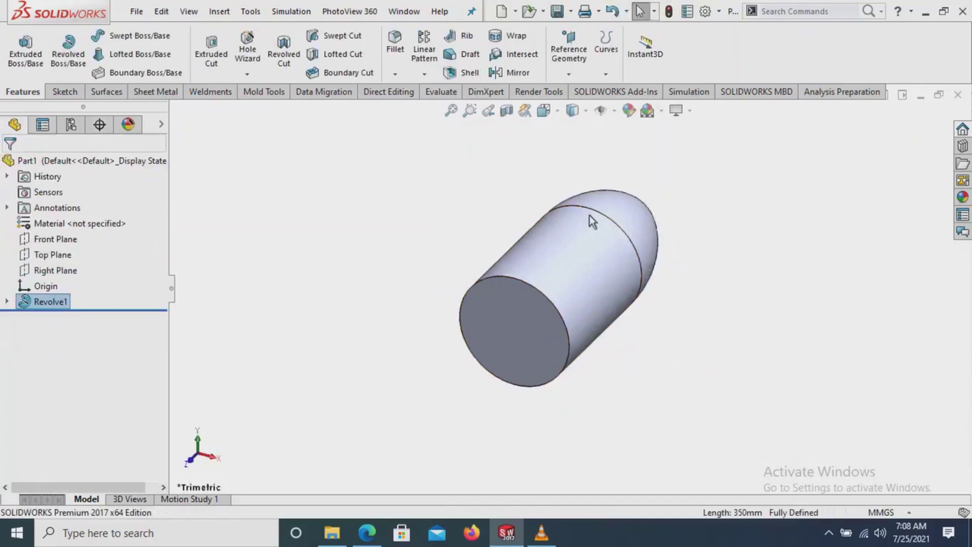
# Sketch on the Top Plane, viewed normal, a centerline from the nose tip to the origin.
pyautogui.press('f')
pyautogui.click(52, 257)
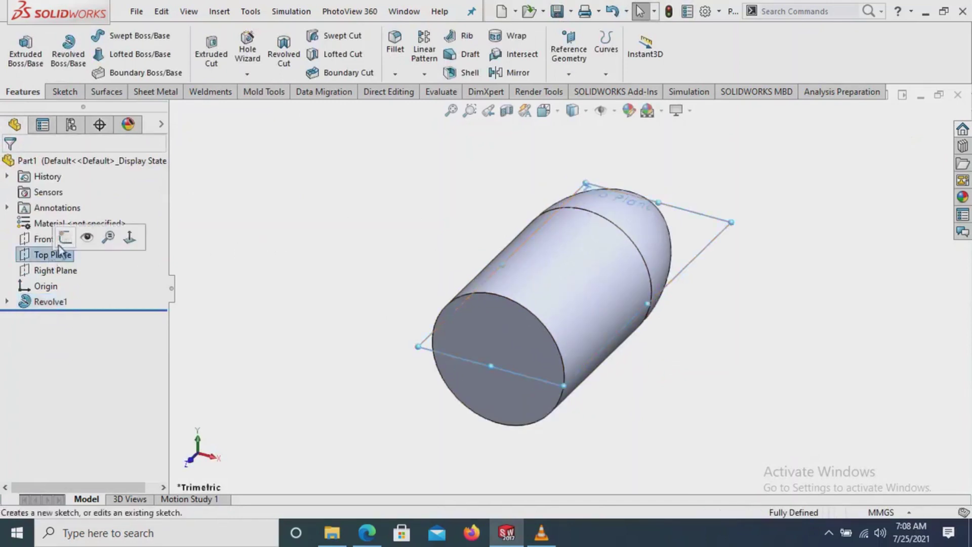
pyautogui.click(64, 238)
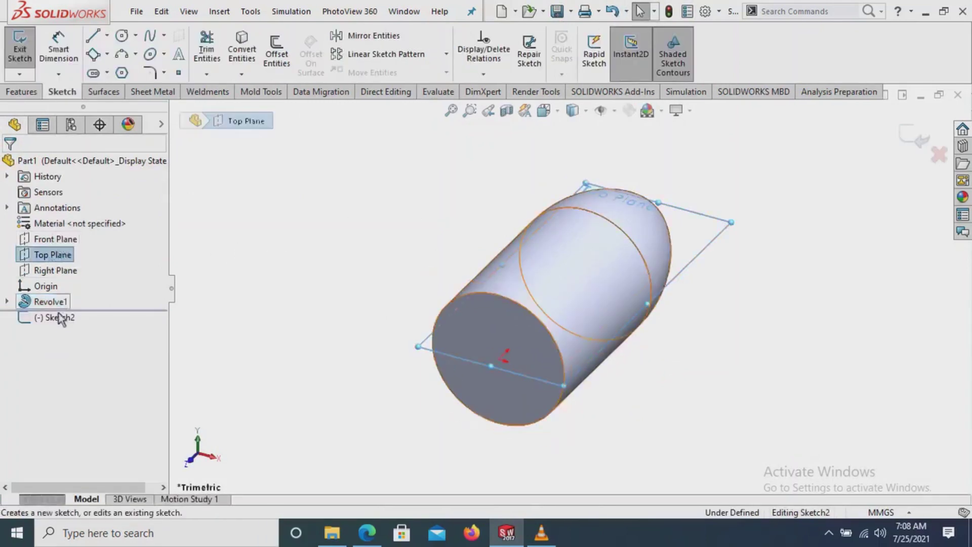
pyautogui.click(53, 317)
pyautogui.click(91, 300)
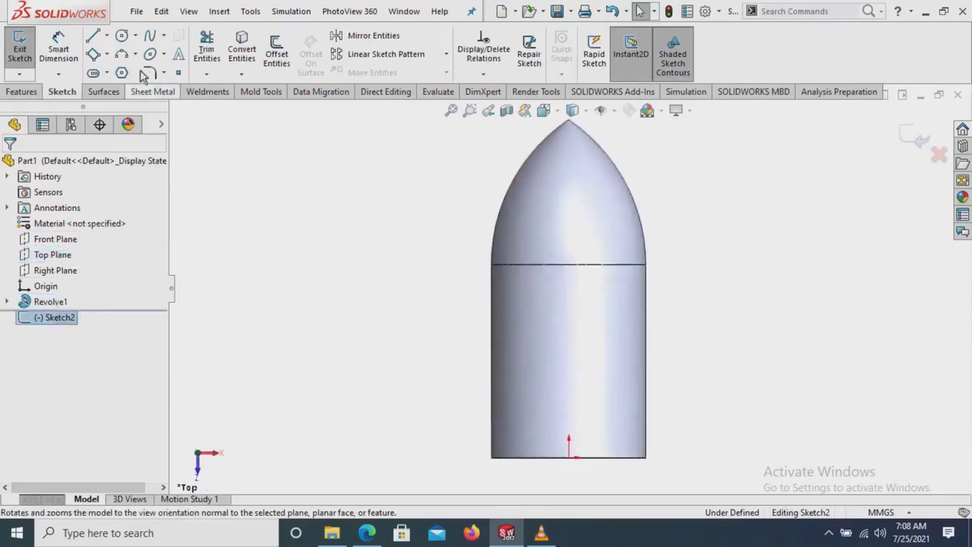
pyautogui.click(107, 54)
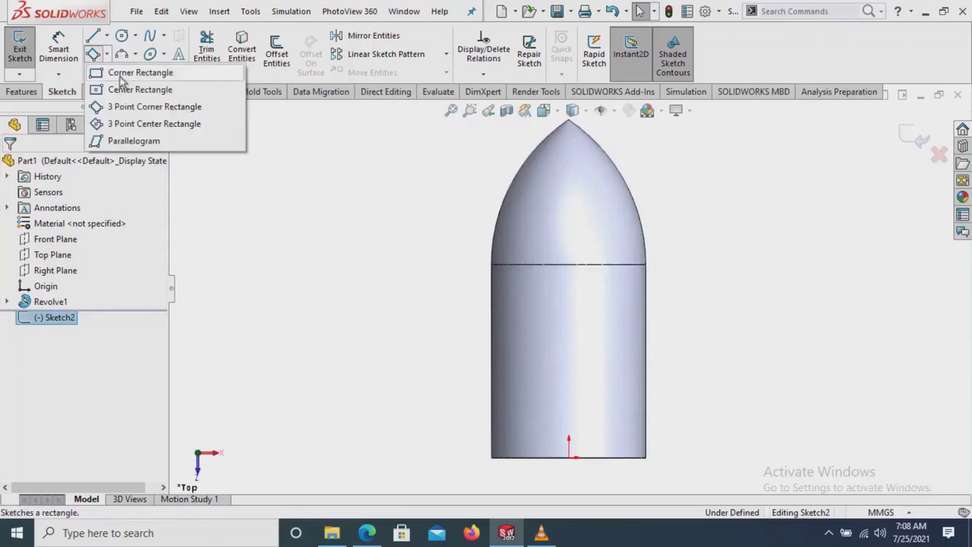
pyautogui.click(106, 35)
pyautogui.click(116, 72)
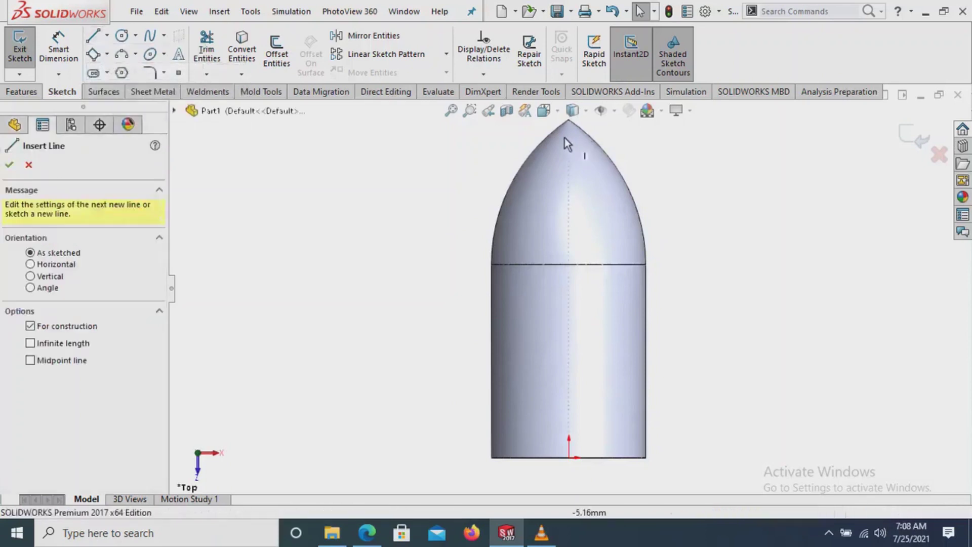
pyautogui.click(569, 121)
pyautogui.click(570, 456)
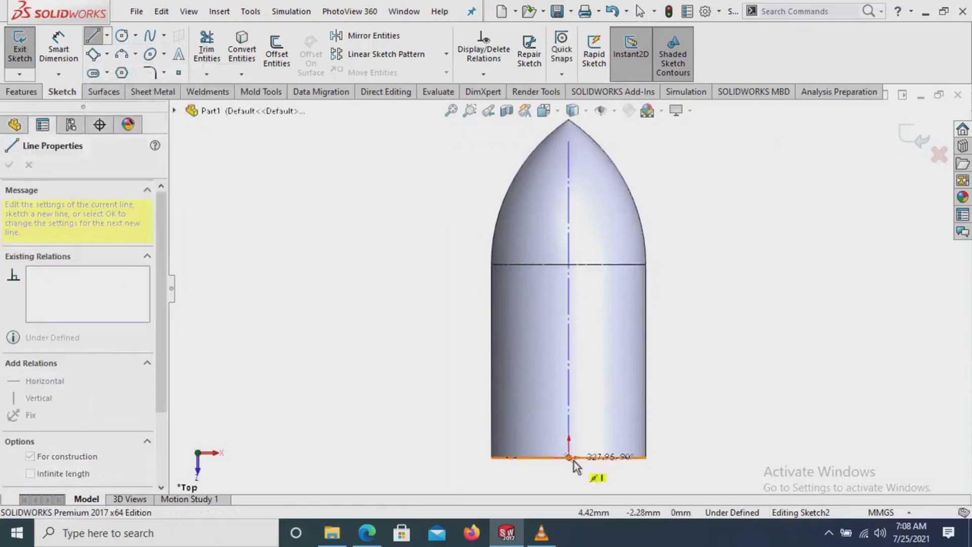
pyautogui.rightClick(408, 223)
pyautogui.click(442, 237)
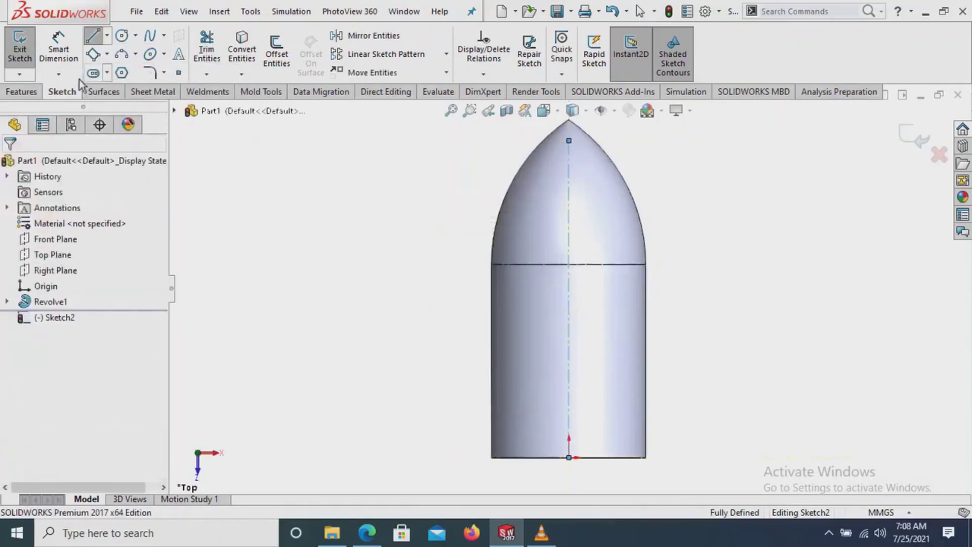
# Draw a thin slanted 3-point corner rectangle across the hub.
pyautogui.click(94, 56)
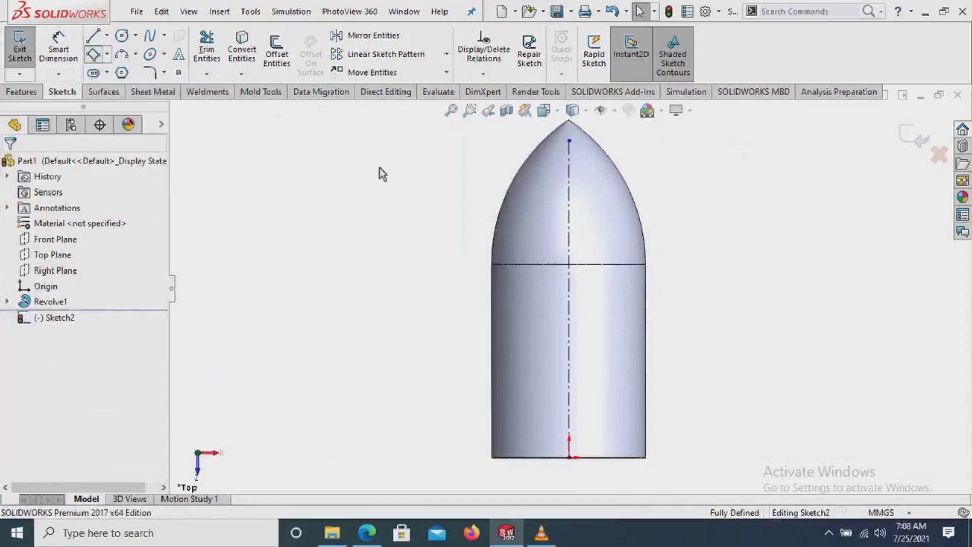
pyautogui.click(527, 229)
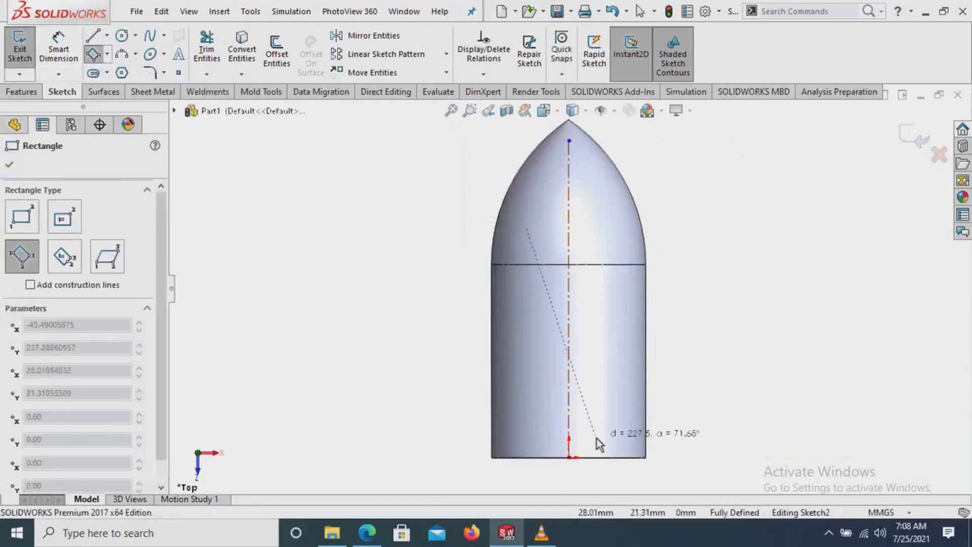
pyautogui.click(596, 449)
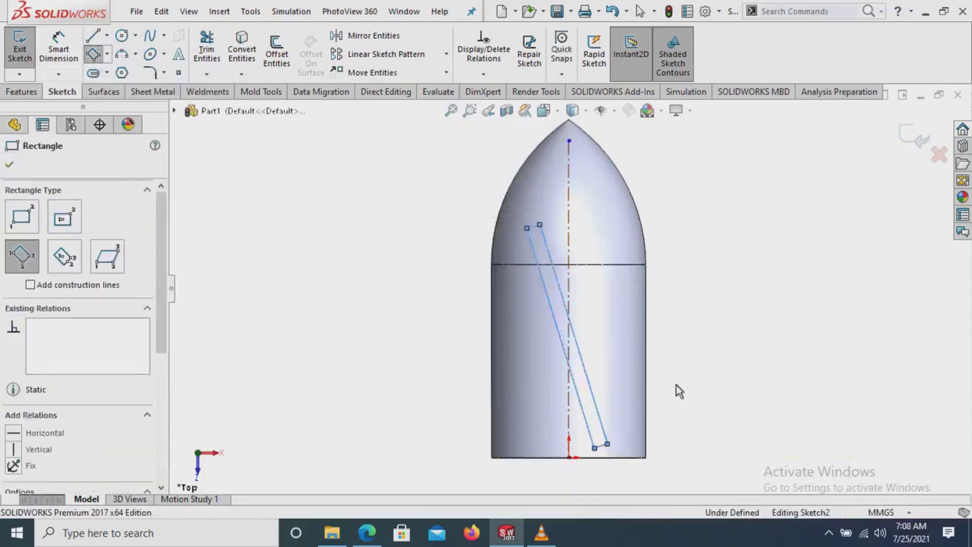
pyautogui.rightClick(724, 305)
pyautogui.click(724, 307)
pyautogui.scroll(-2, 568, 412)
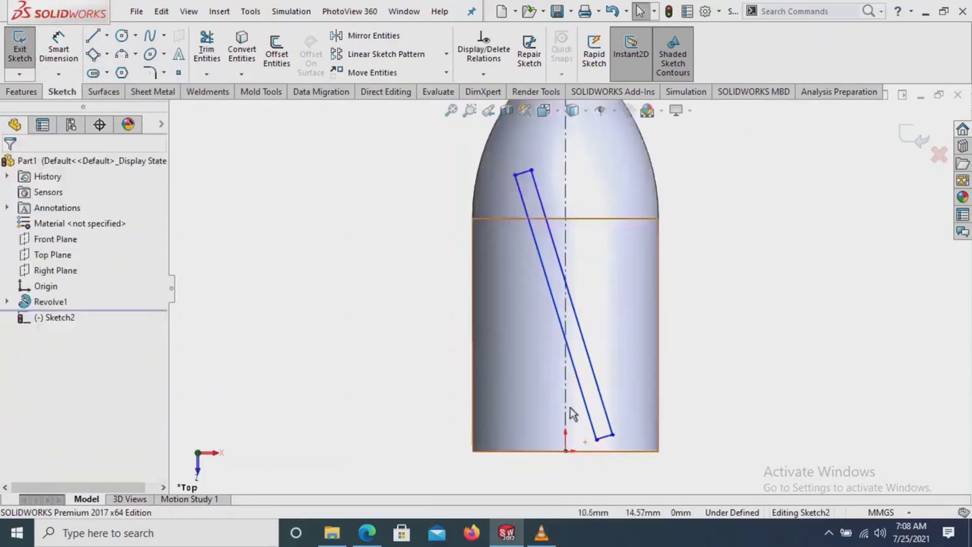
pyautogui.click(69, 63)
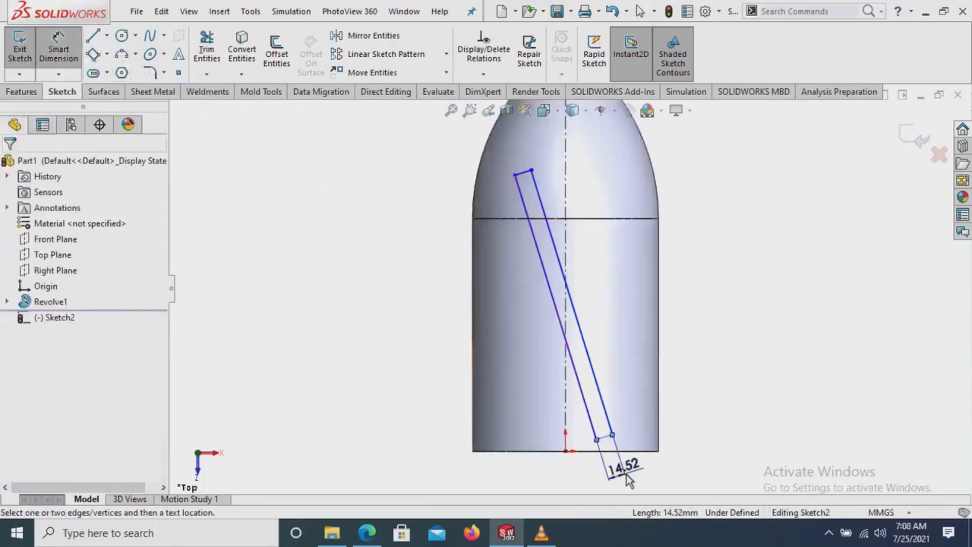
# Set the blade rectangle's width to 12 and height to 225, undoing a stray 227.03 dimension.
pyautogui.click(623, 471)
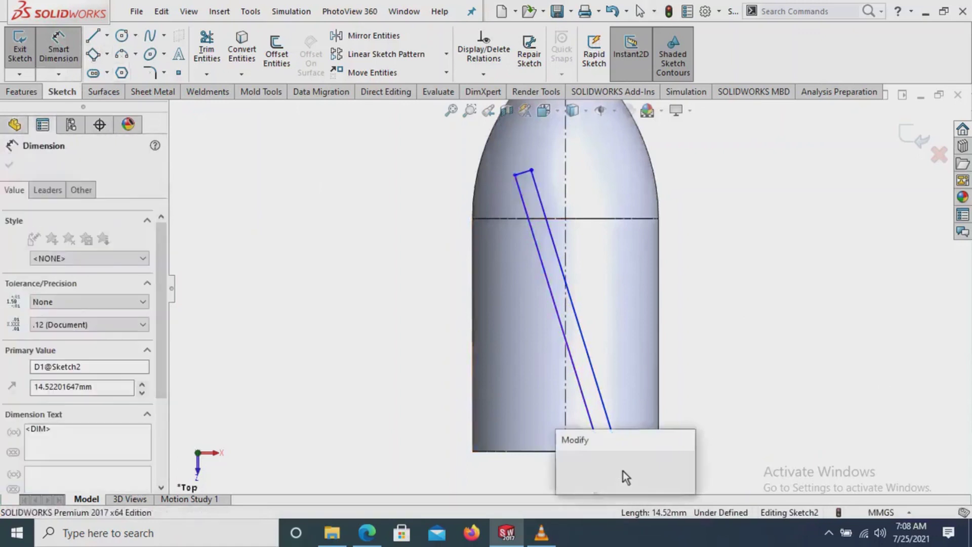
pyautogui.press('Return')
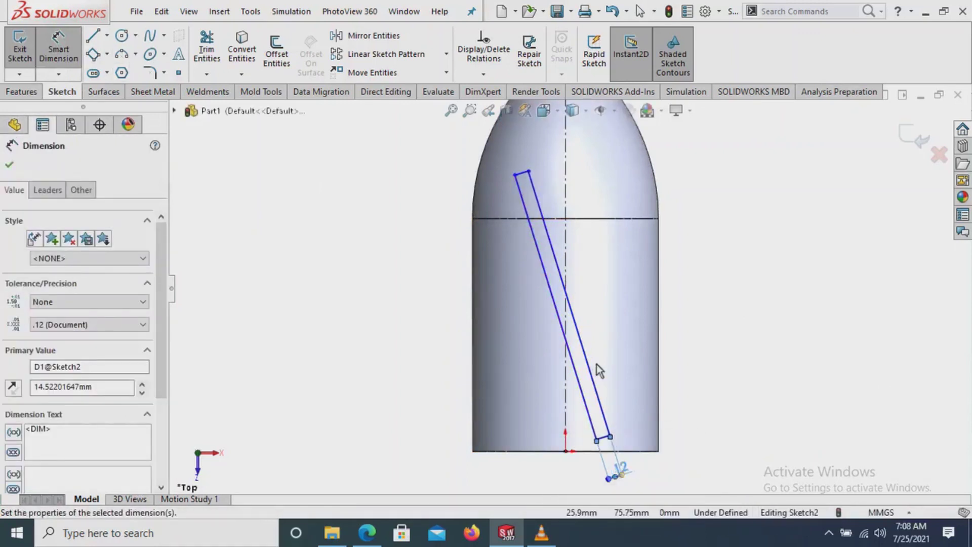
pyautogui.click(631, 346)
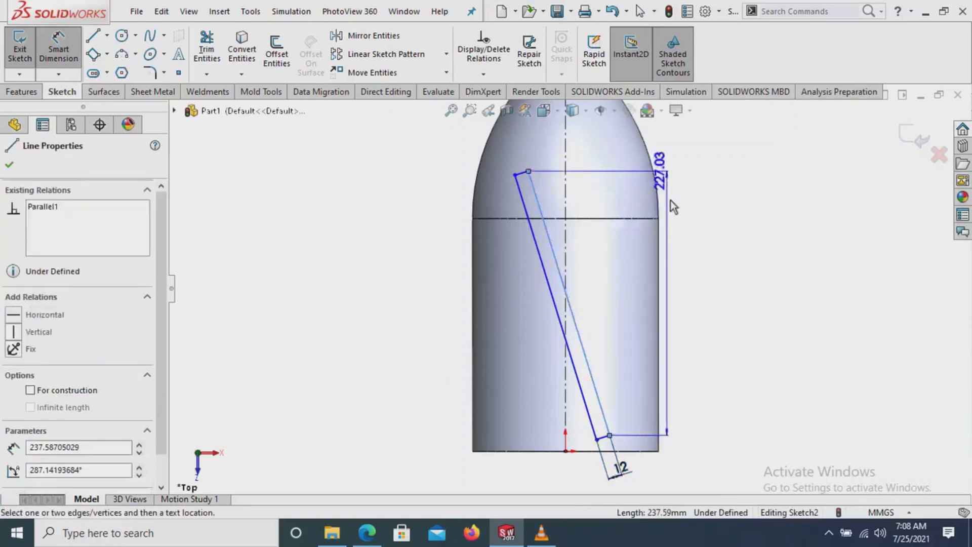
pyautogui.click(602, 175)
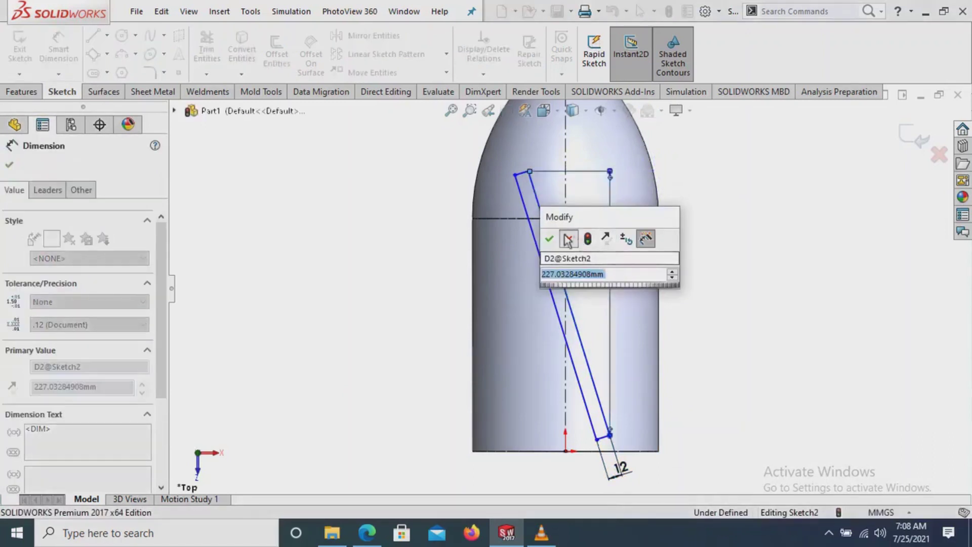
pyautogui.click(568, 240)
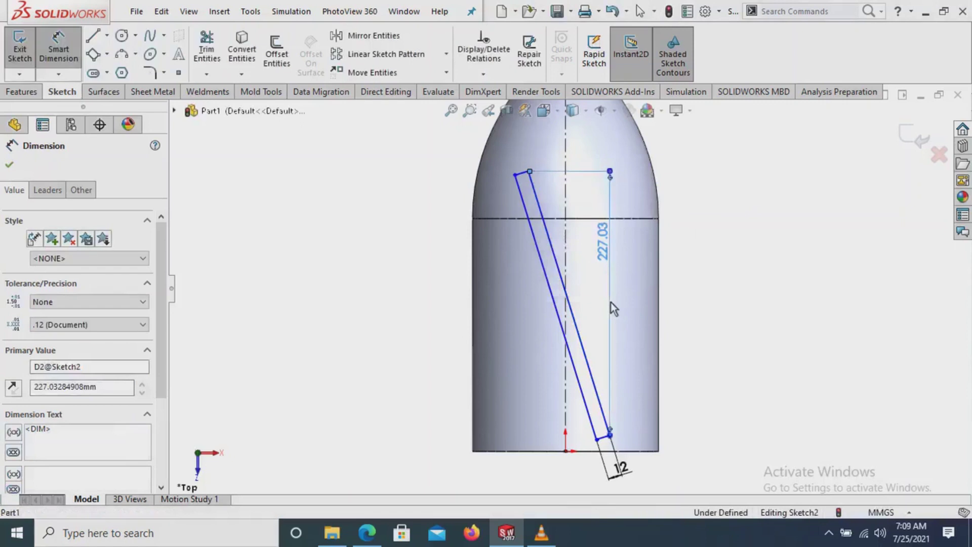
pyautogui.hotkey('ctrl', 'z')
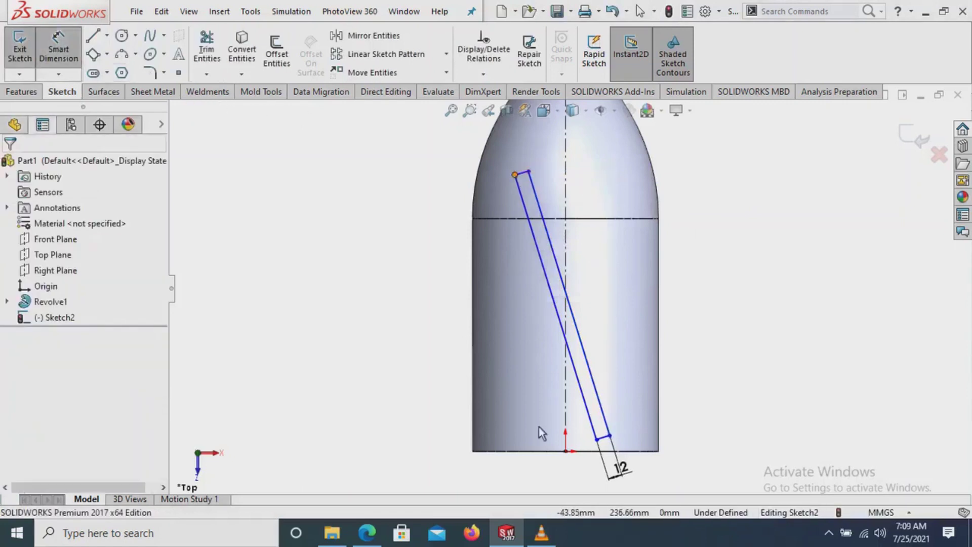
pyautogui.click(520, 453)
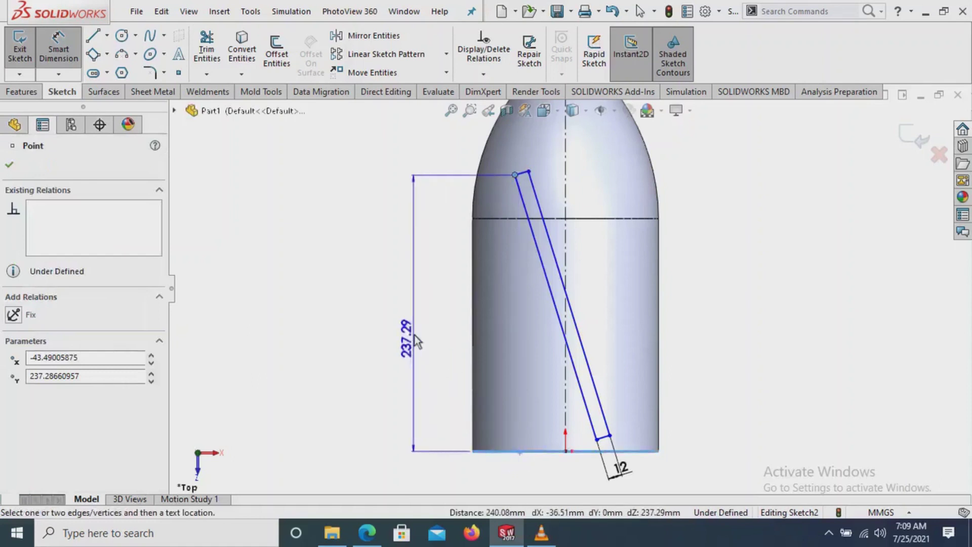
pyautogui.click(415, 335)
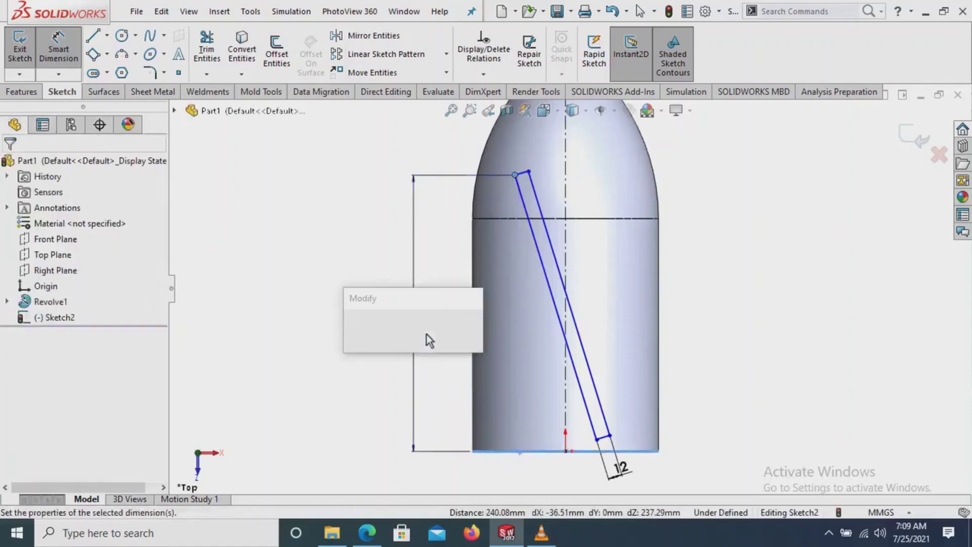
pyautogui.write('225')
pyautogui.press('Return')
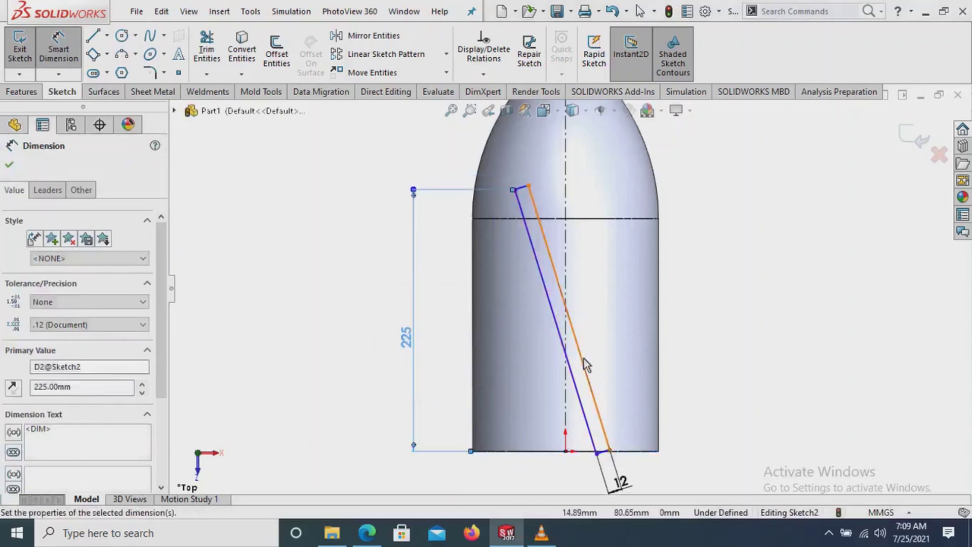
# Dimension the long edge to 230 and the angle to 74°, then exit Sketch2.
pyautogui.click(623, 304)
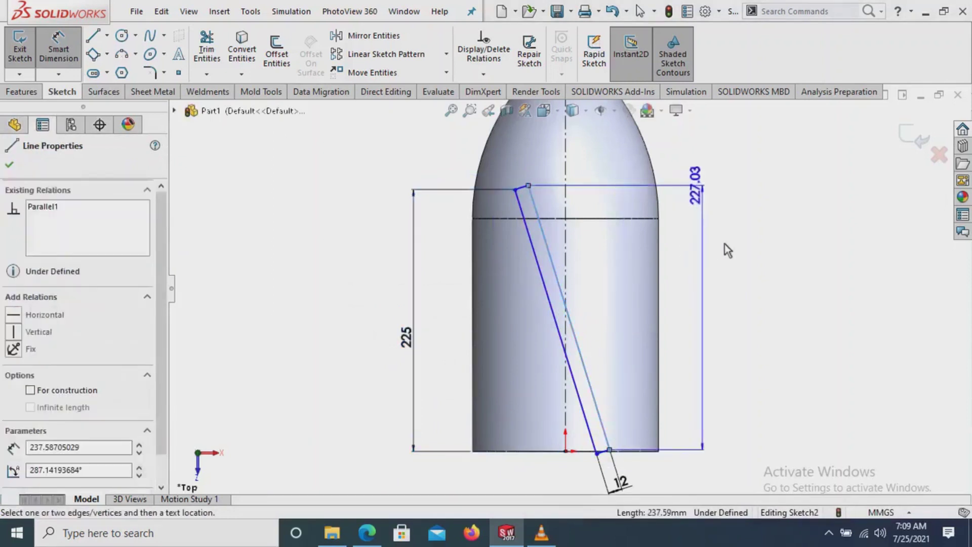
pyautogui.click(675, 153)
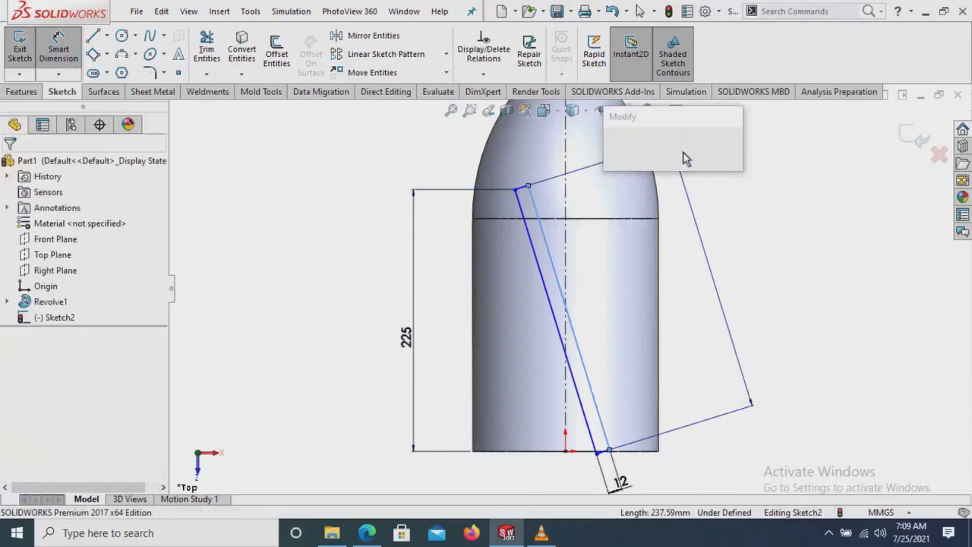
pyautogui.write('230')
pyautogui.press('Return')
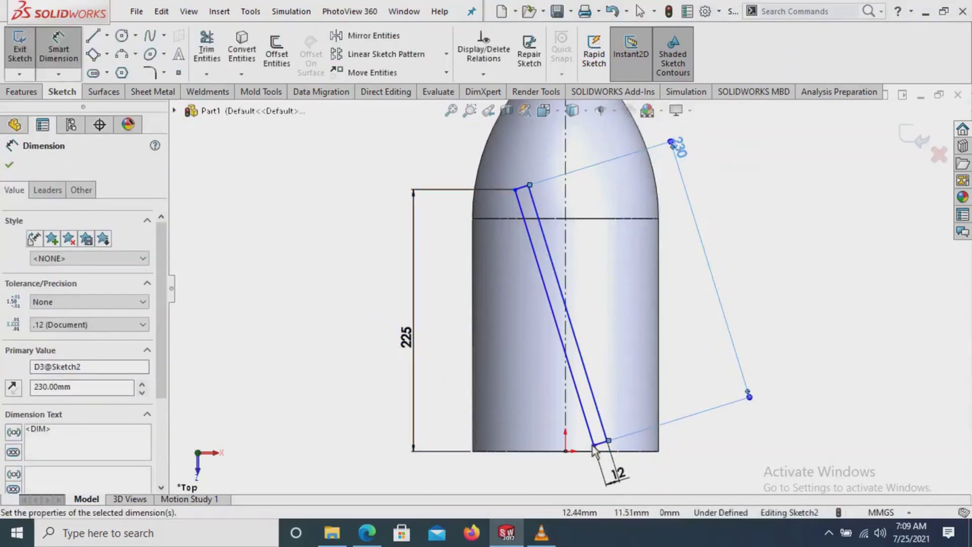
pyautogui.click(536, 434)
pyautogui.click(523, 451)
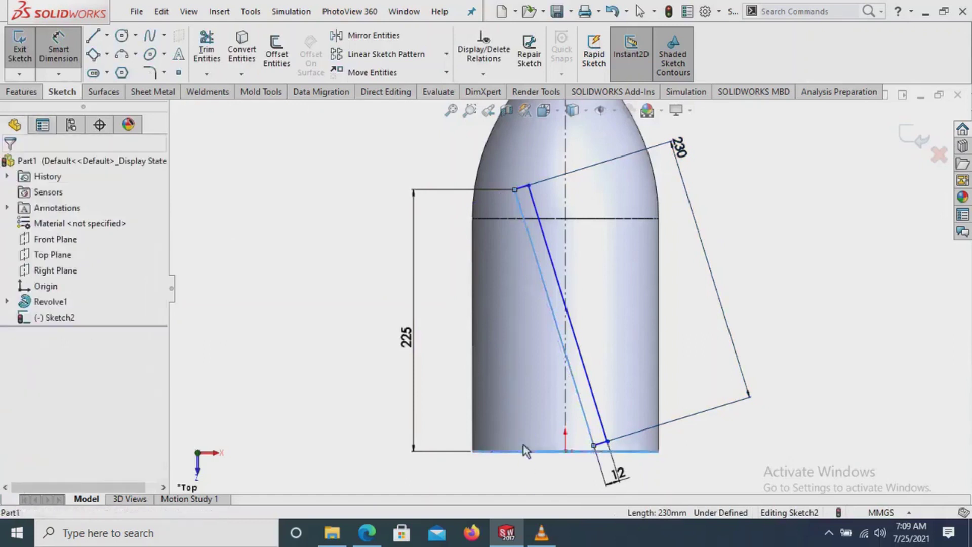
pyautogui.click(531, 411)
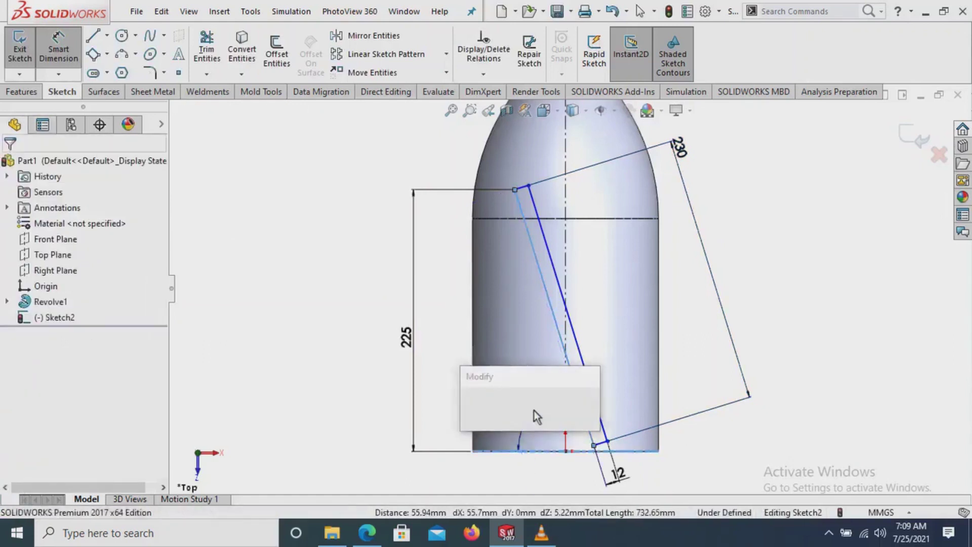
pyautogui.write('74')
pyautogui.press('Return')
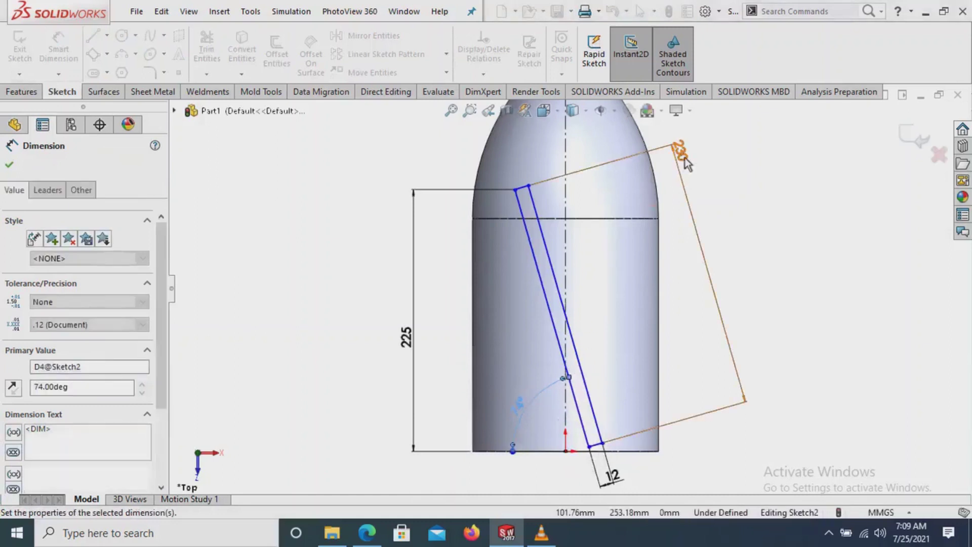
pyautogui.click(745, 224)
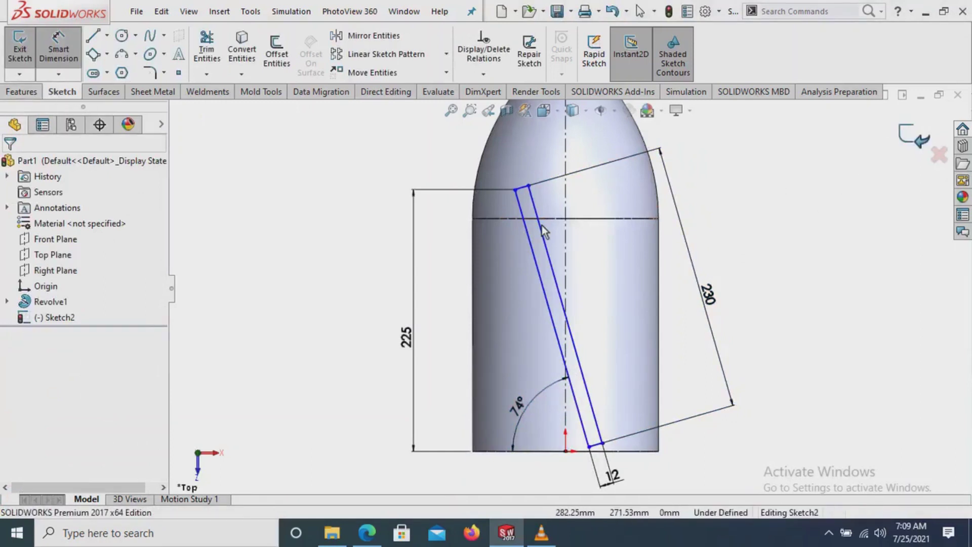
pyautogui.hotkey('ctrl', 'b')
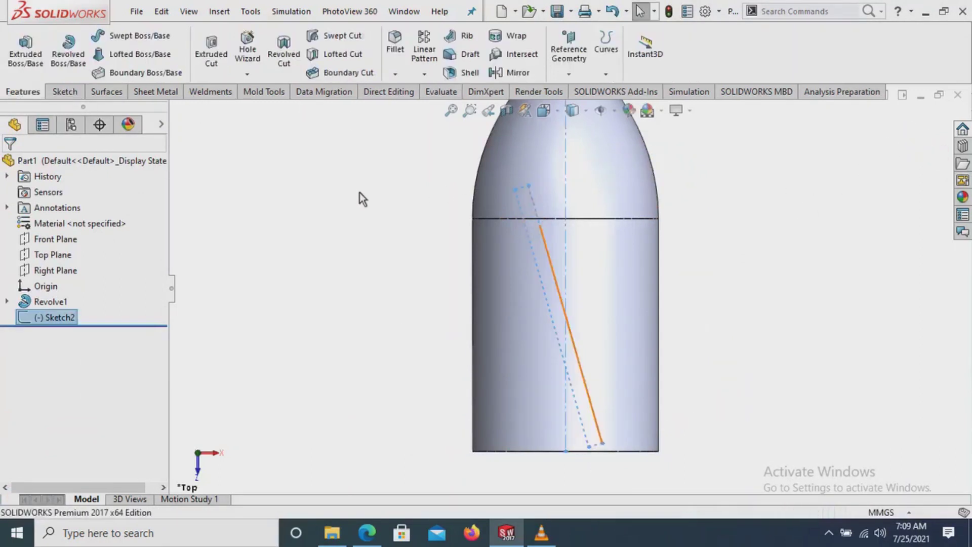
# Create Plane1 parallel to the Top Plane at a 360 mm offset.
pyautogui.click(53, 254)
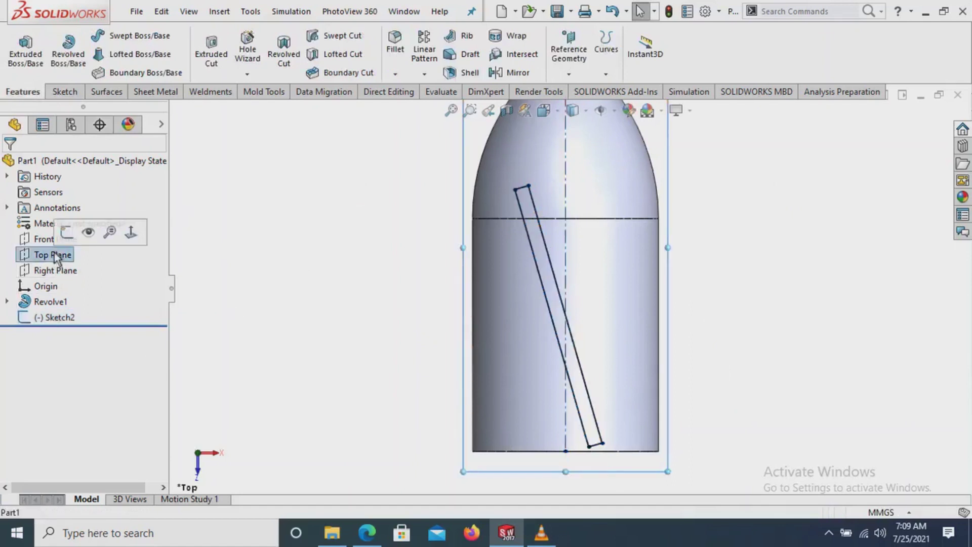
pyautogui.click(569, 75)
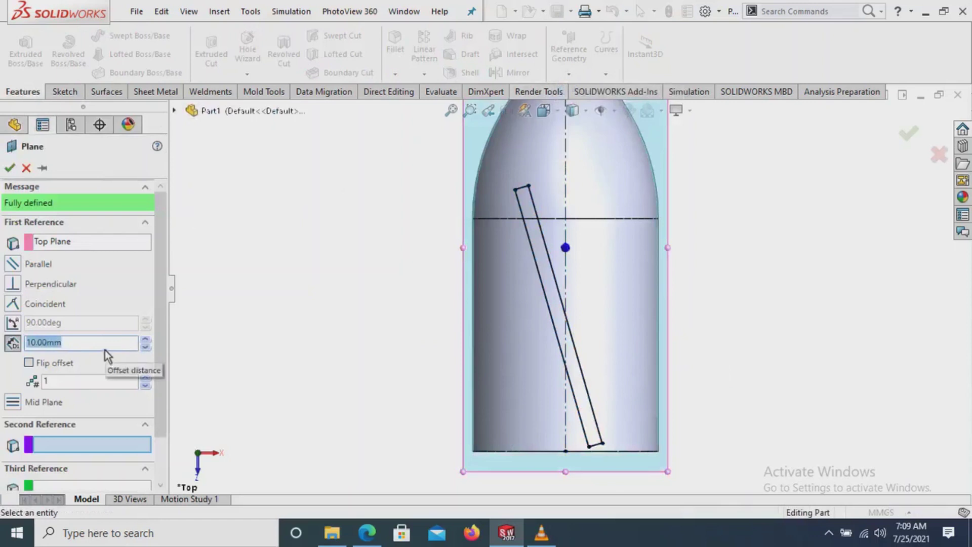
pyautogui.press('BackSpace')
pyautogui.write('360')
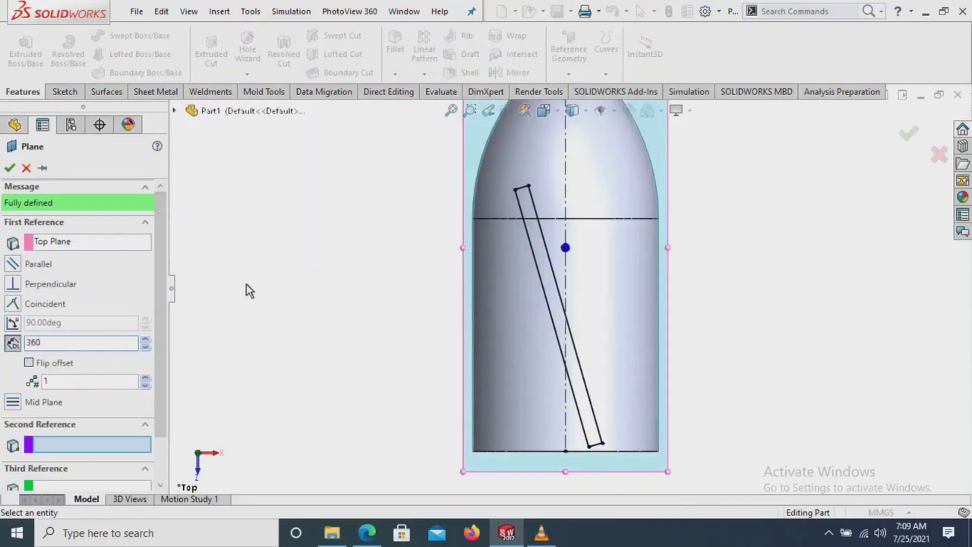
pyautogui.press('Return')
pyautogui.moveTo(372, 281)
pyautogui.mouseDown(button='middle')
pyautogui.moveTo(618, 199)
pyautogui.moveTo(530, 149)
pyautogui.mouseUp(button='middle')
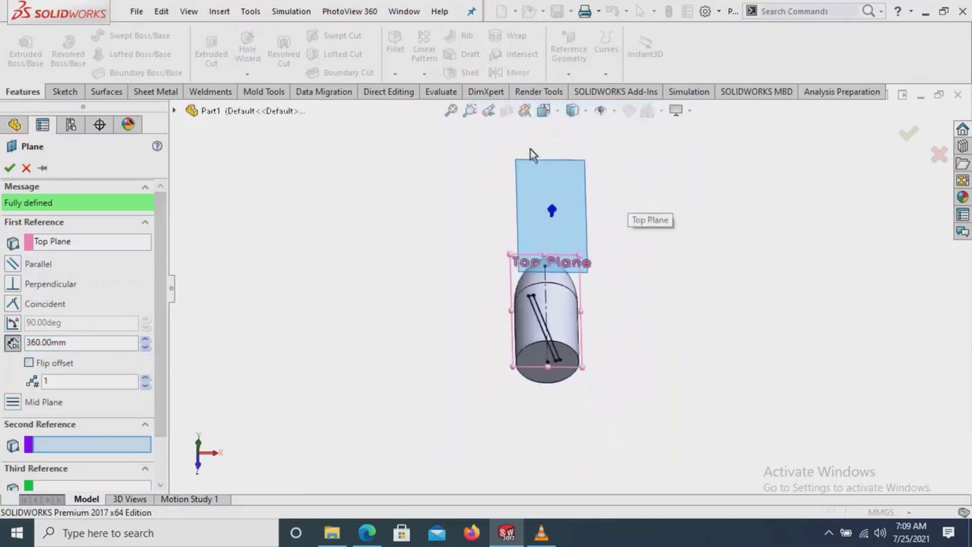
pyautogui.click(9, 168)
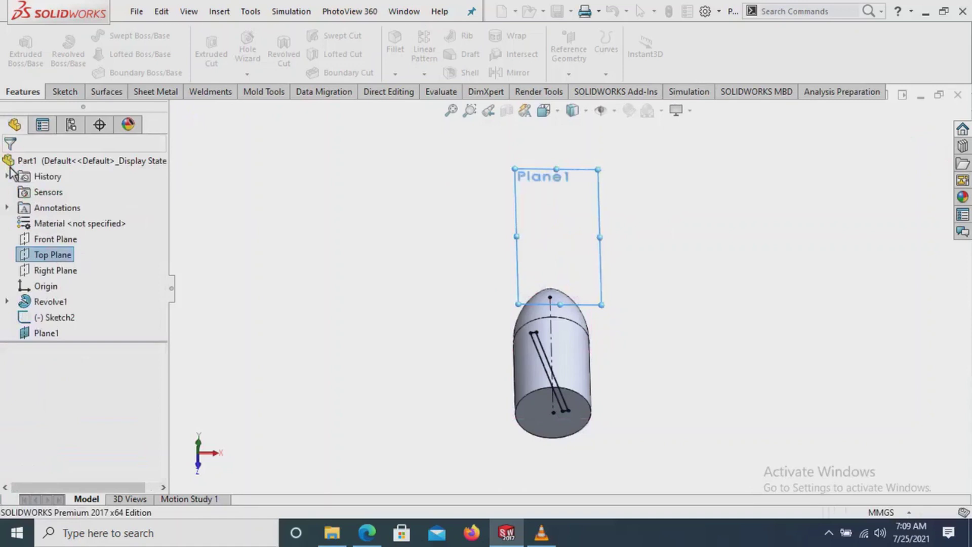
# Draw a slanted 3-point corner rectangle bar in a new sketch on Plane1.
pyautogui.rightClick(45, 343)
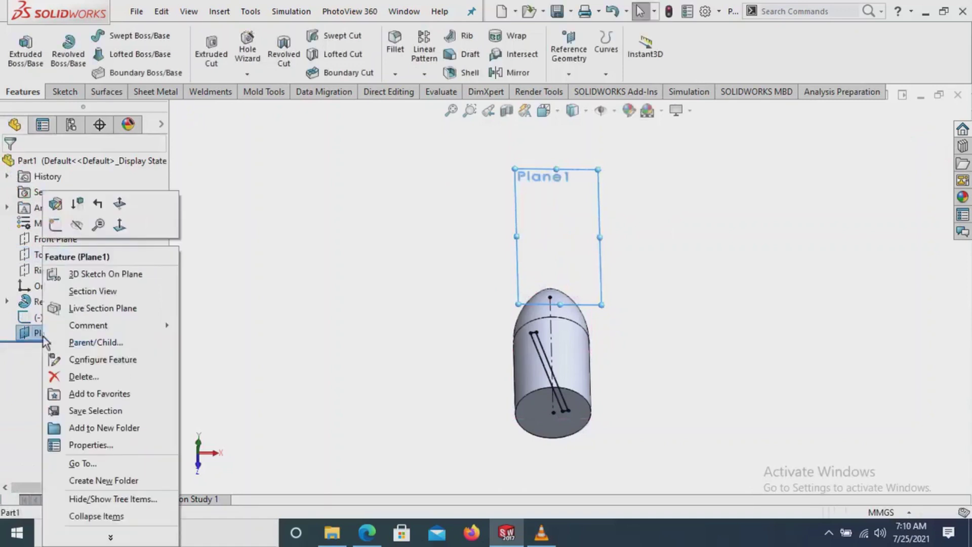
pyautogui.click(55, 225)
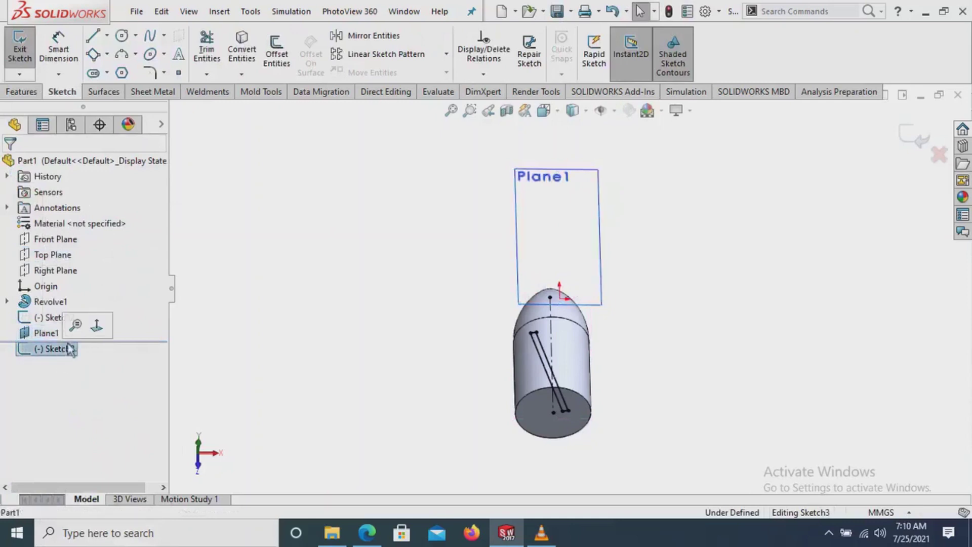
pyautogui.click(93, 55)
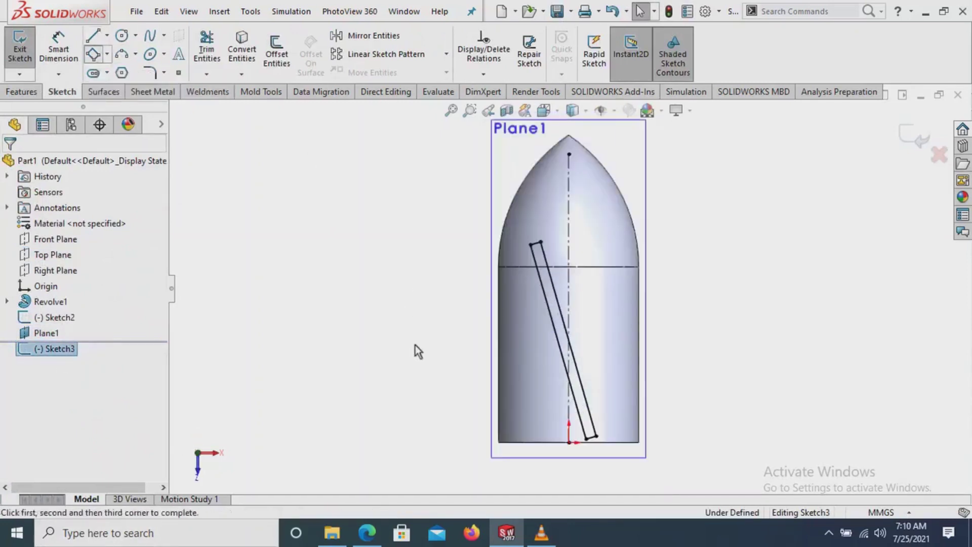
pyautogui.click(428, 332)
pyautogui.click(753, 421)
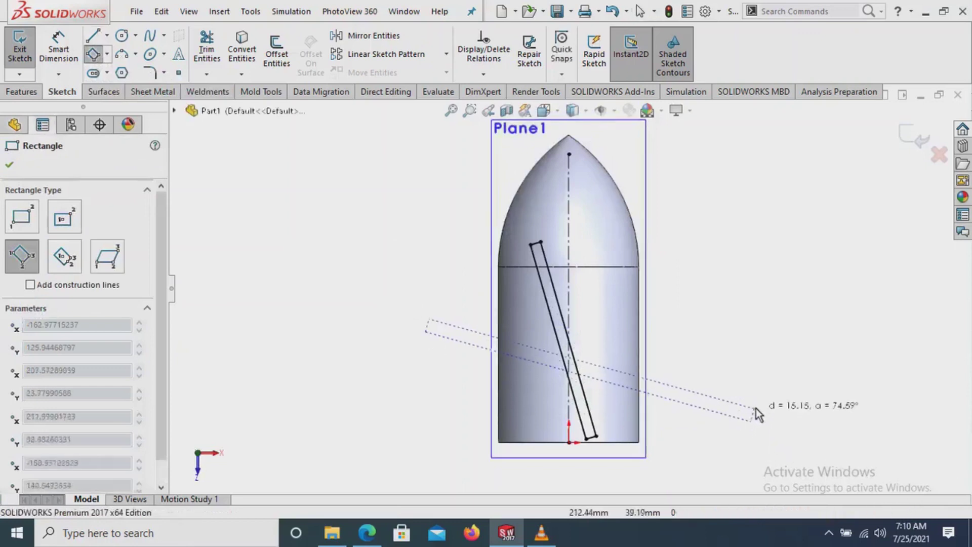
pyautogui.click(768, 380)
pyautogui.rightClick(768, 279)
pyautogui.click(790, 344)
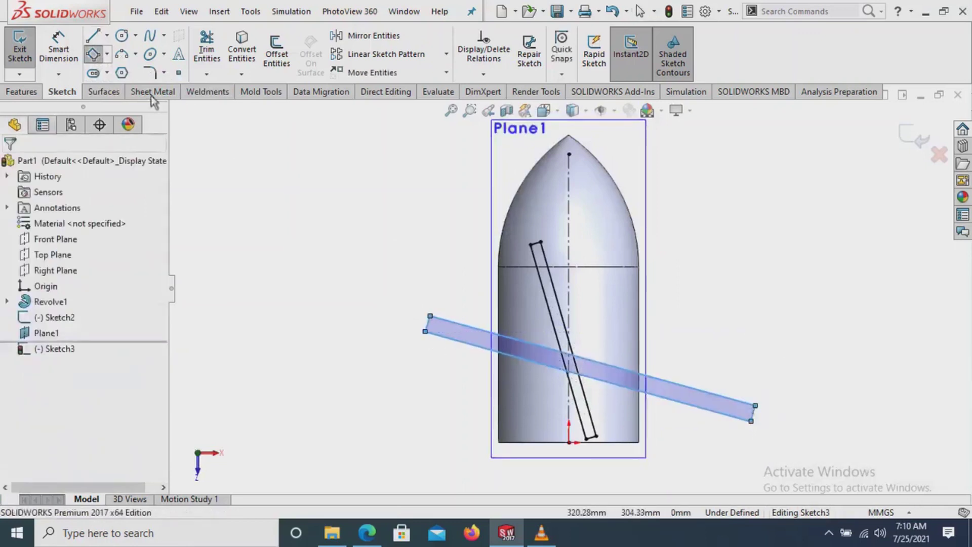
# Dimension the bar 12 mm wide and 400 mm long.
pyautogui.click(61, 43)
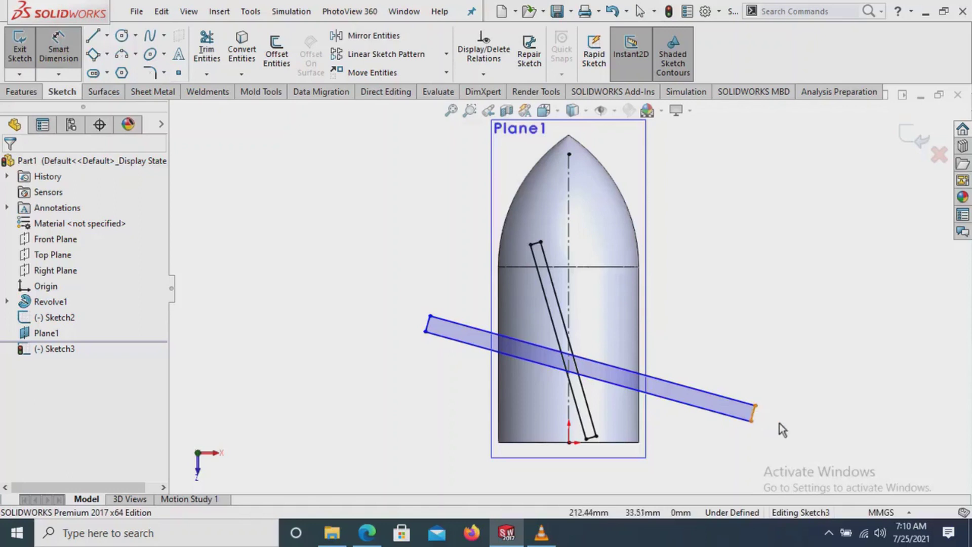
pyautogui.click(781, 425)
pyautogui.click(801, 429)
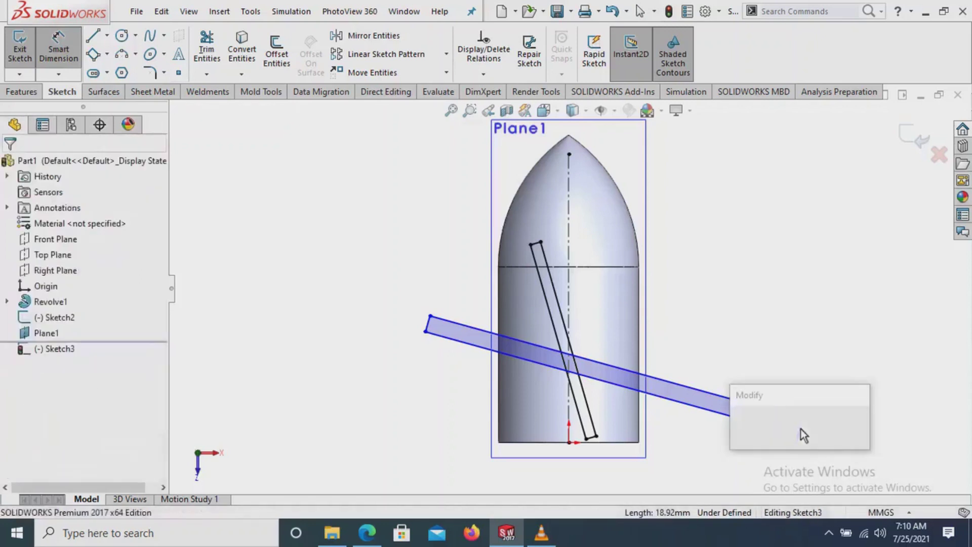
pyautogui.press('Return')
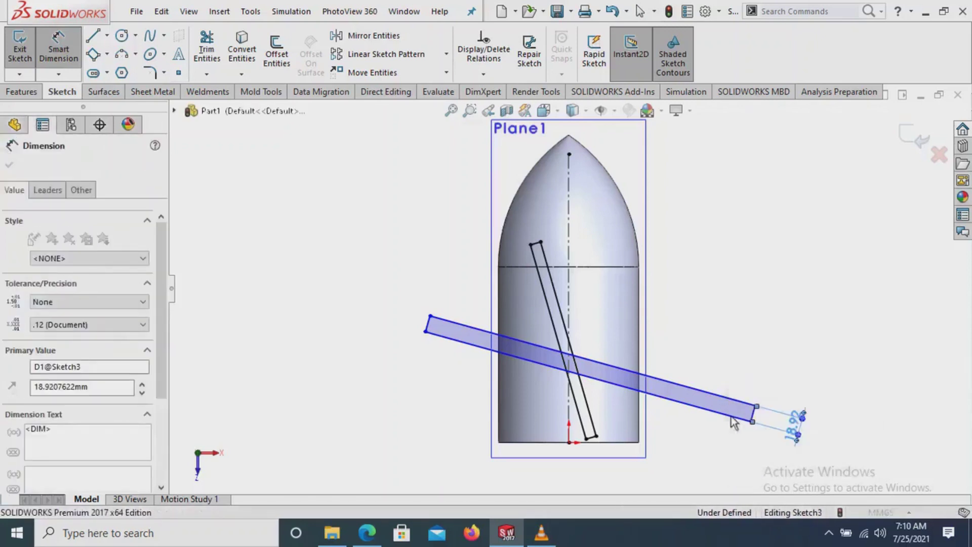
pyautogui.click(674, 367)
pyautogui.click(675, 367)
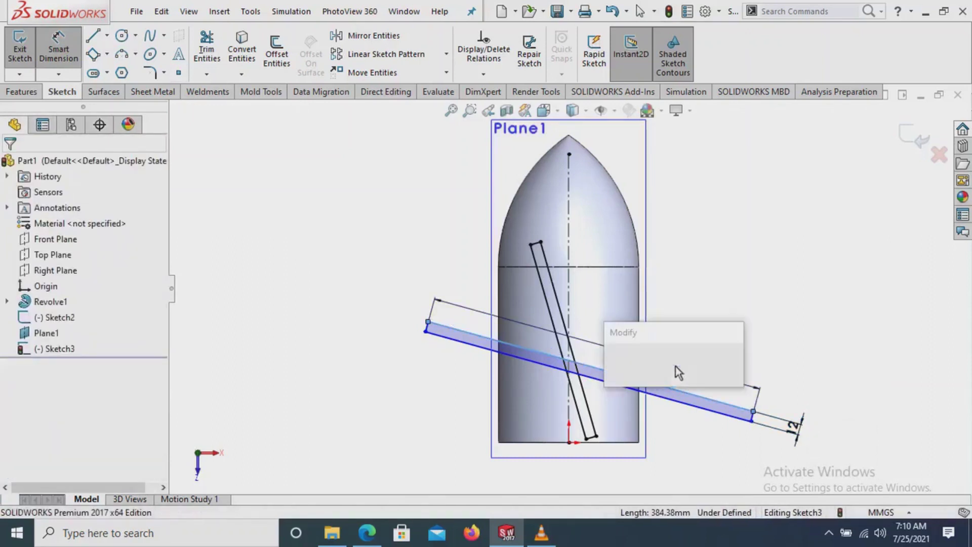
pyautogui.press('Return')
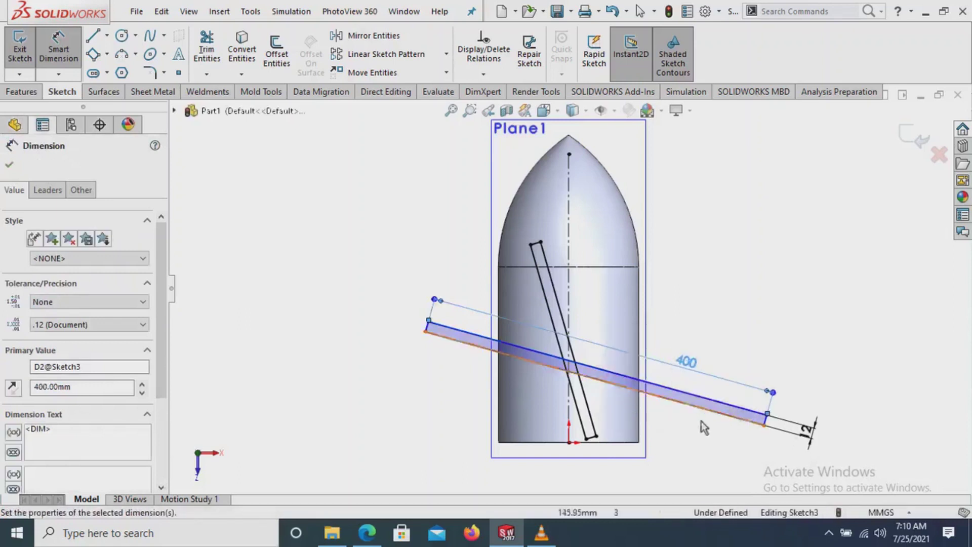
# Locate the bar corner 190 mm horizontally and 62 mm vertically from the origin.
pyautogui.click(764, 425)
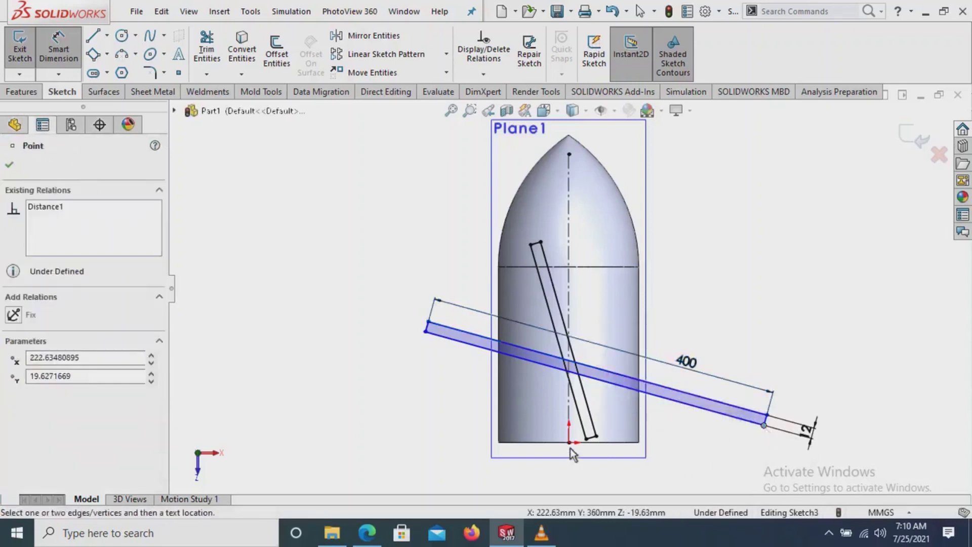
pyautogui.click(569, 442)
pyautogui.click(669, 479)
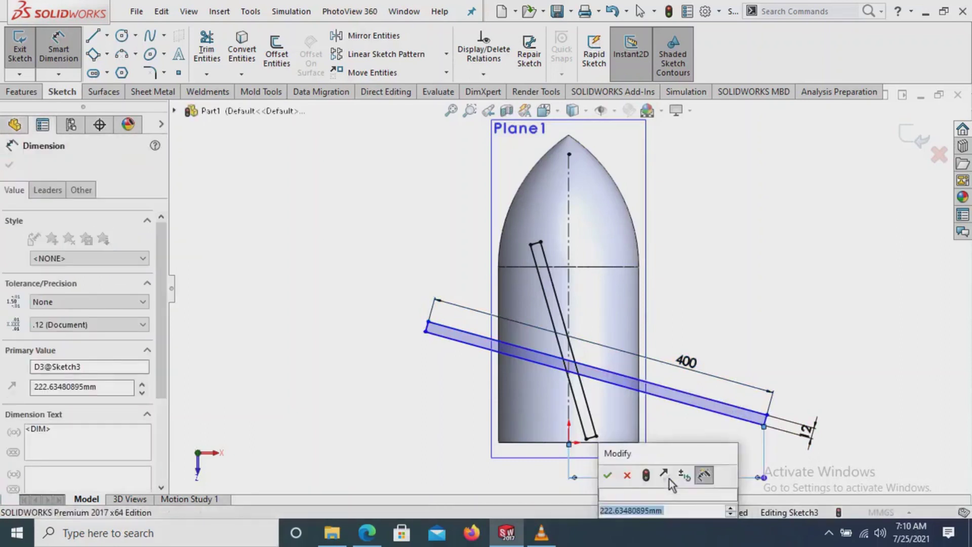
pyautogui.press('Return')
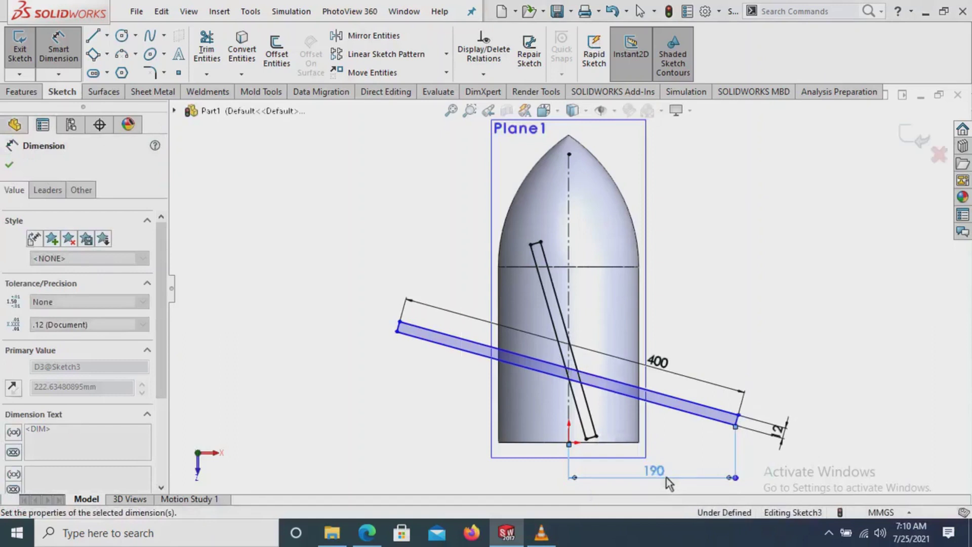
pyautogui.scroll(-3, 643, 444)
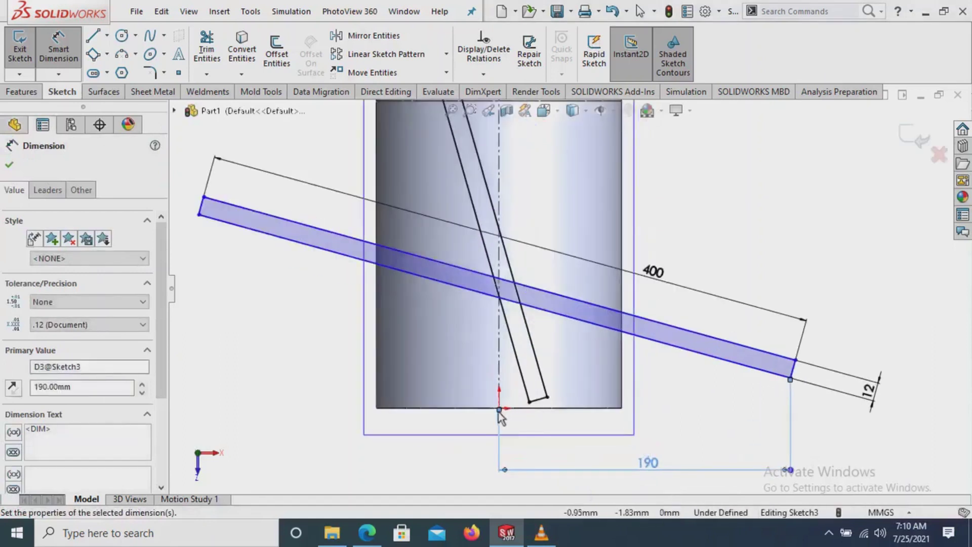
pyautogui.scroll(-2, 766, 395)
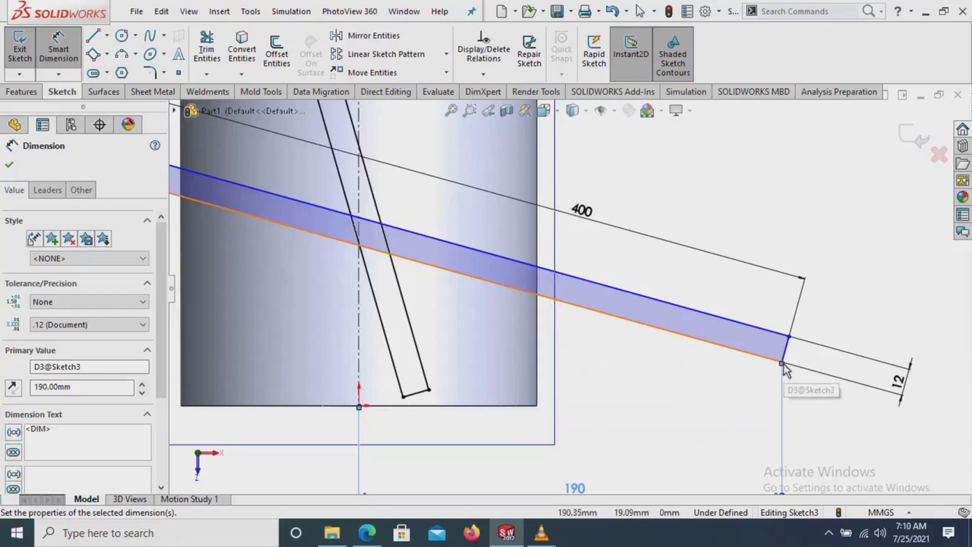
pyautogui.scroll(-1, 782, 368)
pyautogui.scroll(-1, 760, 369)
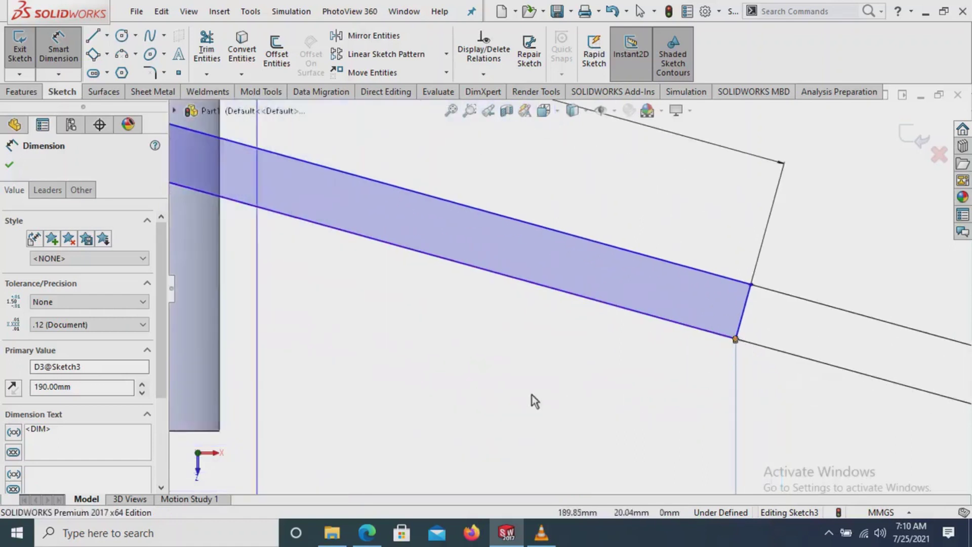
pyautogui.scroll(1, 361, 384)
pyautogui.scroll(2, 361, 384)
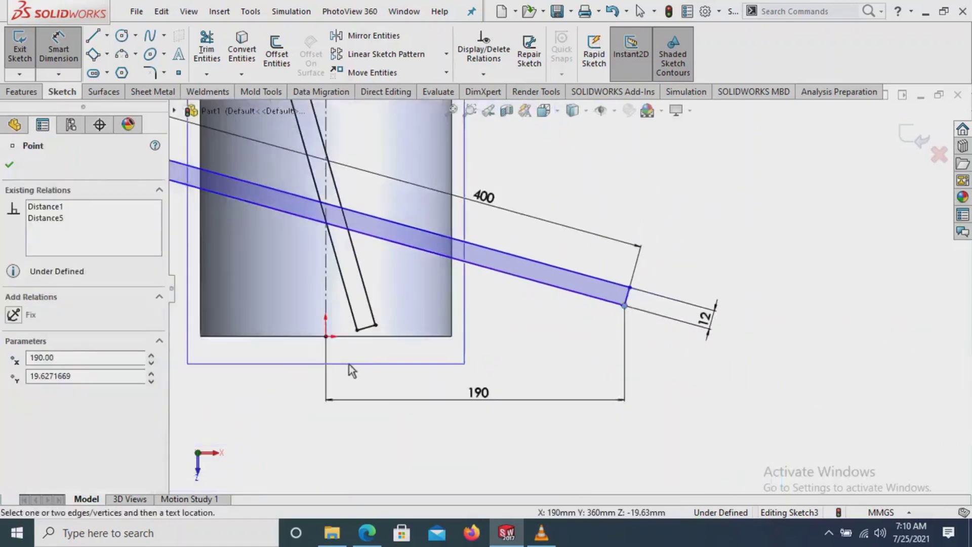
pyautogui.click(326, 337)
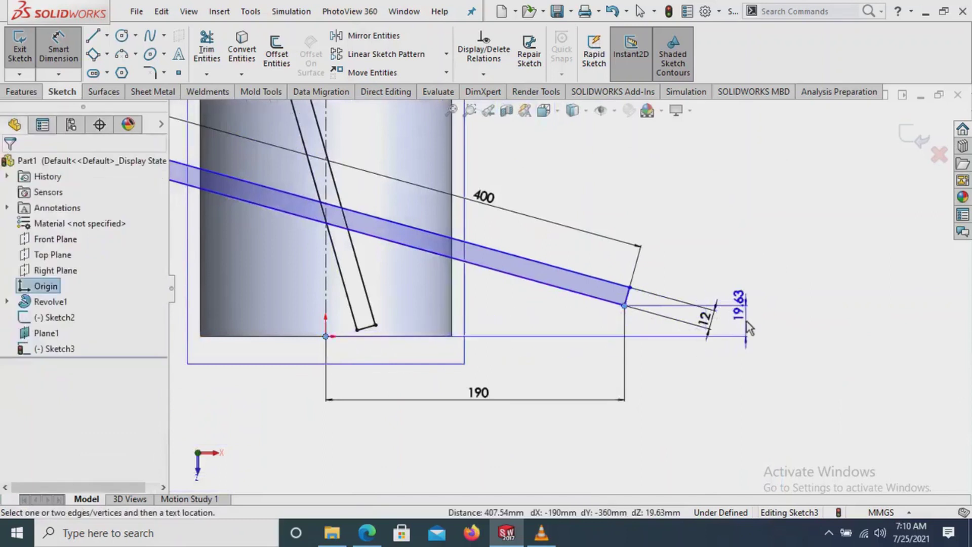
pyautogui.click(746, 321)
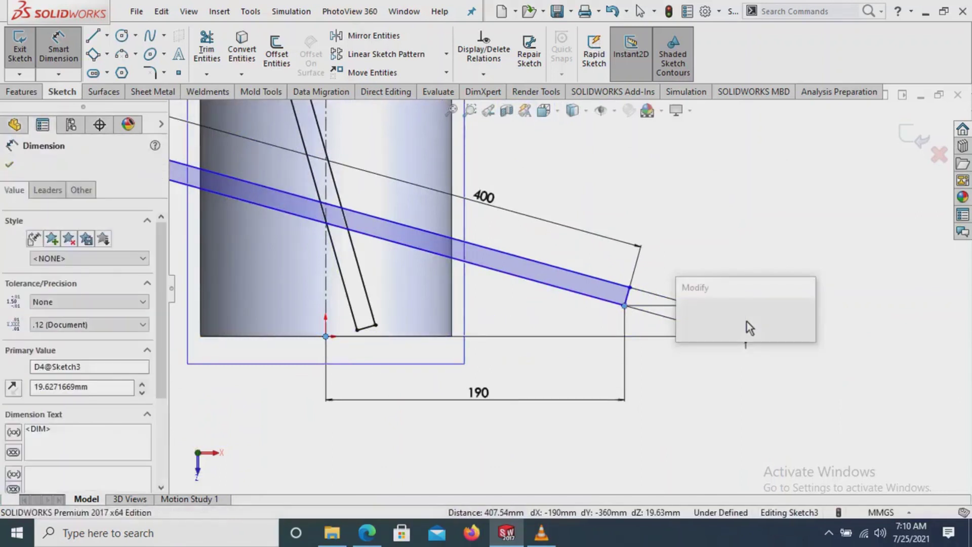
pyautogui.write('12')
pyautogui.press('Escape')
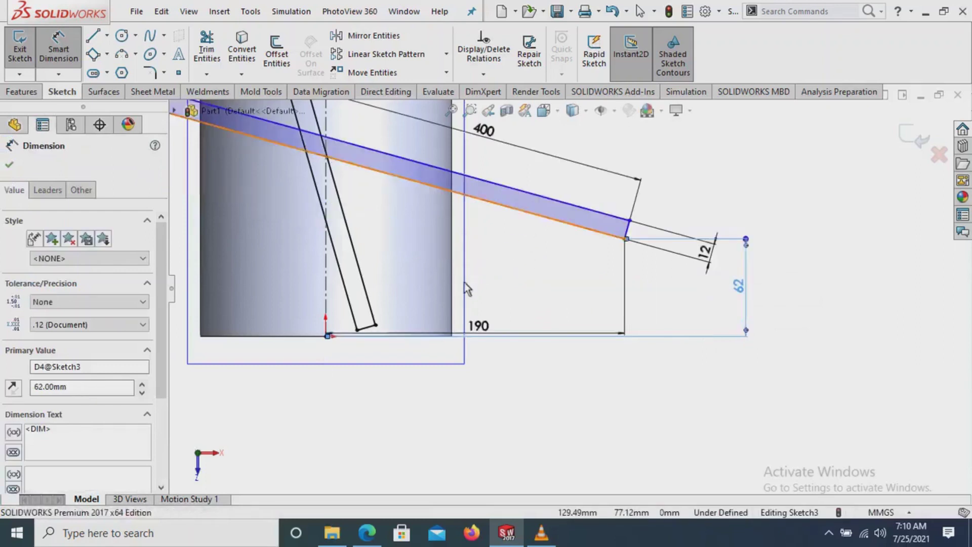
# Angle the bar 14° from the hub's bottom edge, fully defining Sketch3.
pyautogui.click(464, 193)
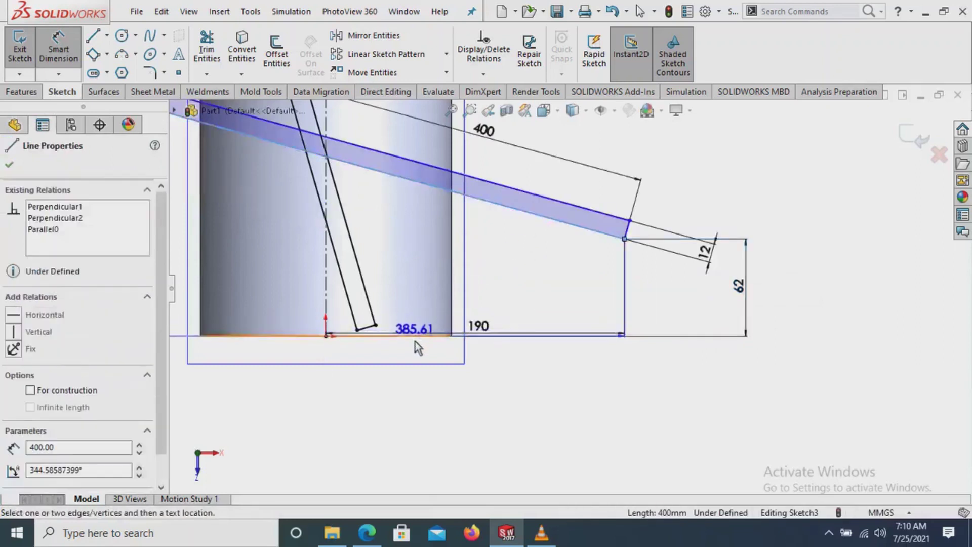
pyautogui.scroll(-2, 408, 311)
pyautogui.scroll(-2, 421, 329)
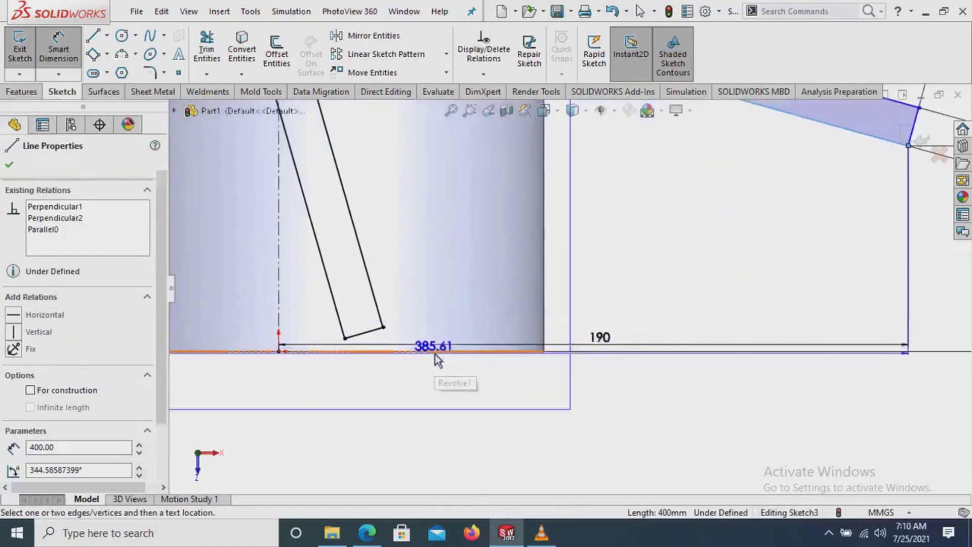
pyautogui.click(436, 353)
pyautogui.scroll(1, 588, 243)
pyautogui.scroll(2, 598, 243)
pyautogui.click(628, 248)
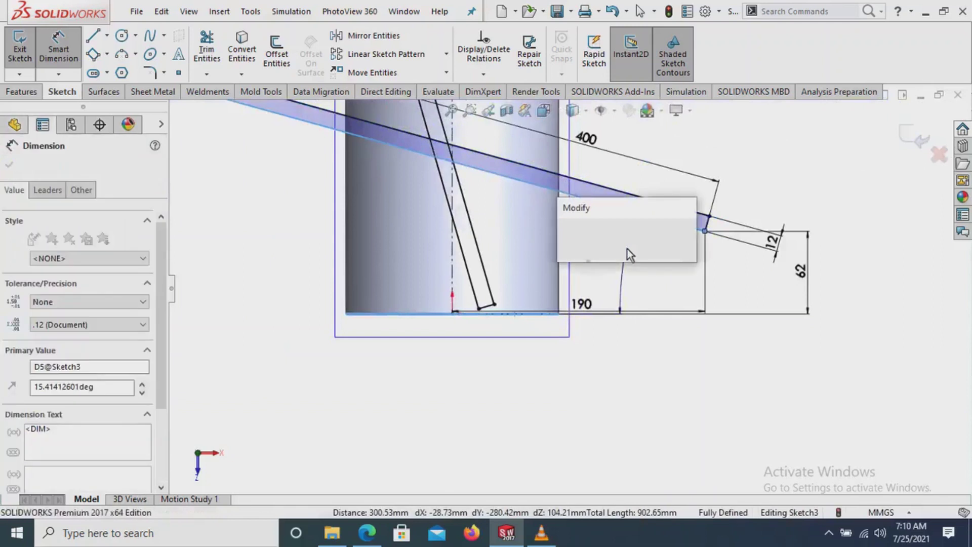
pyautogui.write('14')
pyautogui.press('Return')
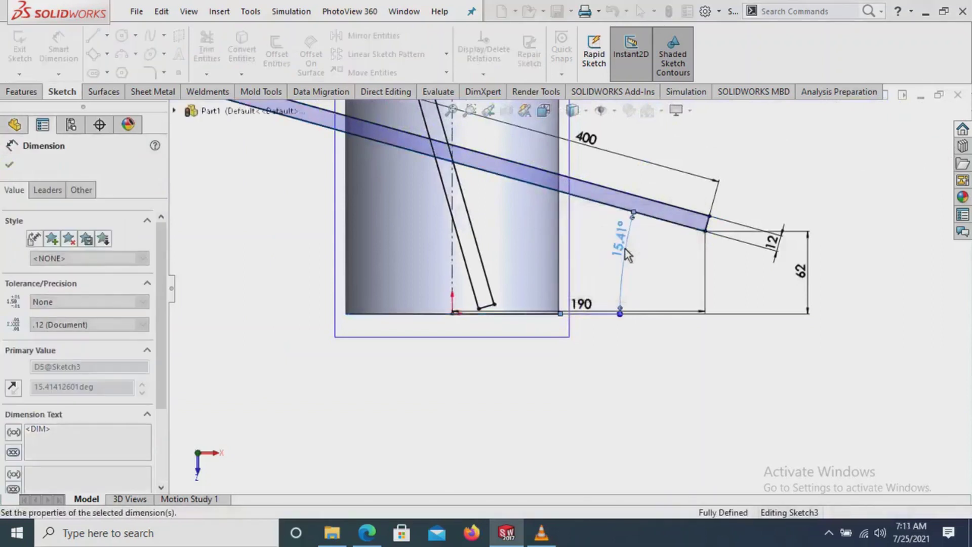
pyautogui.press('f')
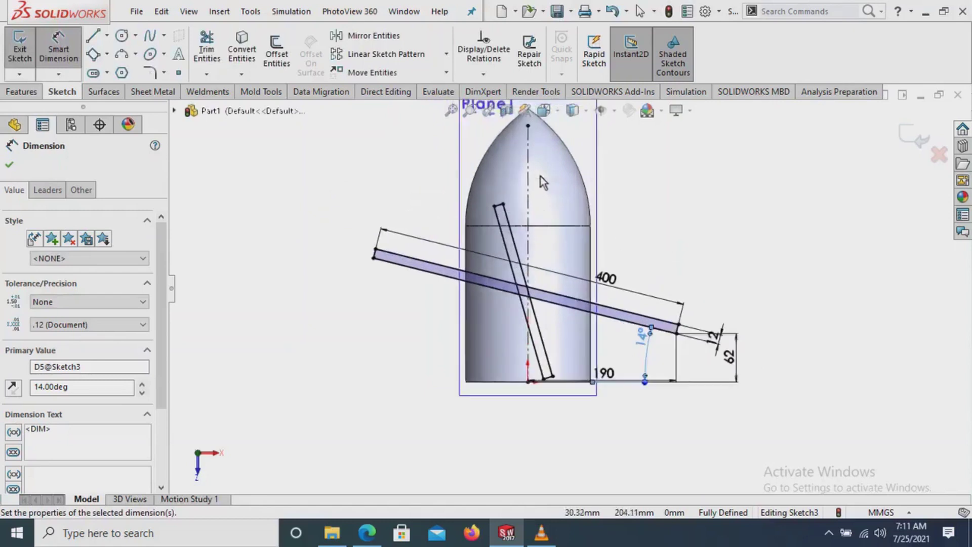
pyautogui.scroll(-2, 543, 182)
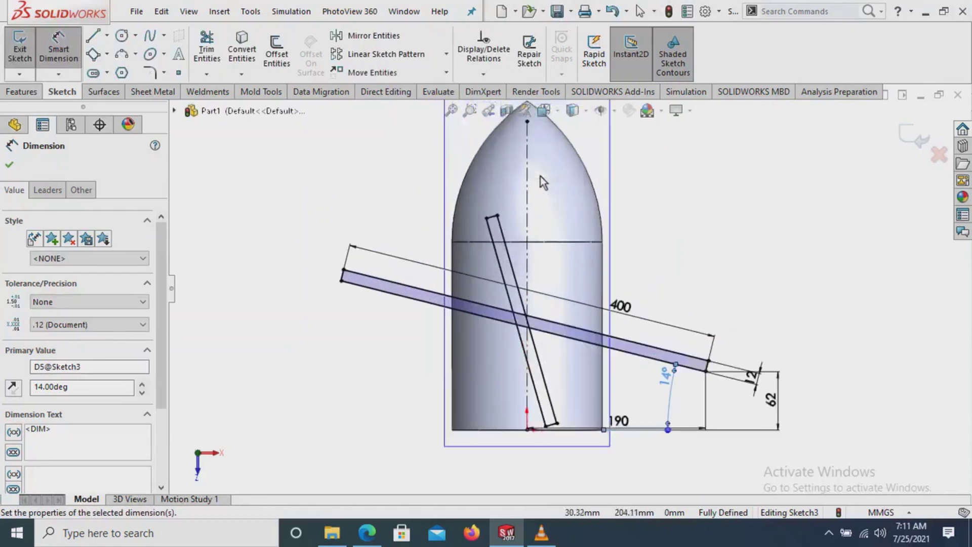
pyautogui.click(12, 166)
# Loft the Plane1 rectangle (Sketch3) down to the hub profile (Sketch2) to create the Loft1 blade.
pyautogui.click(21, 91)
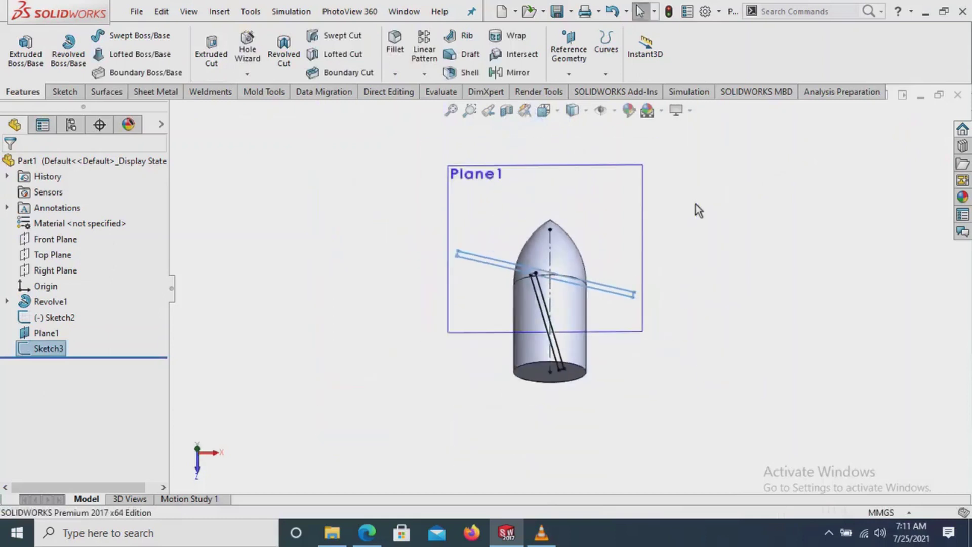
pyautogui.click(143, 58)
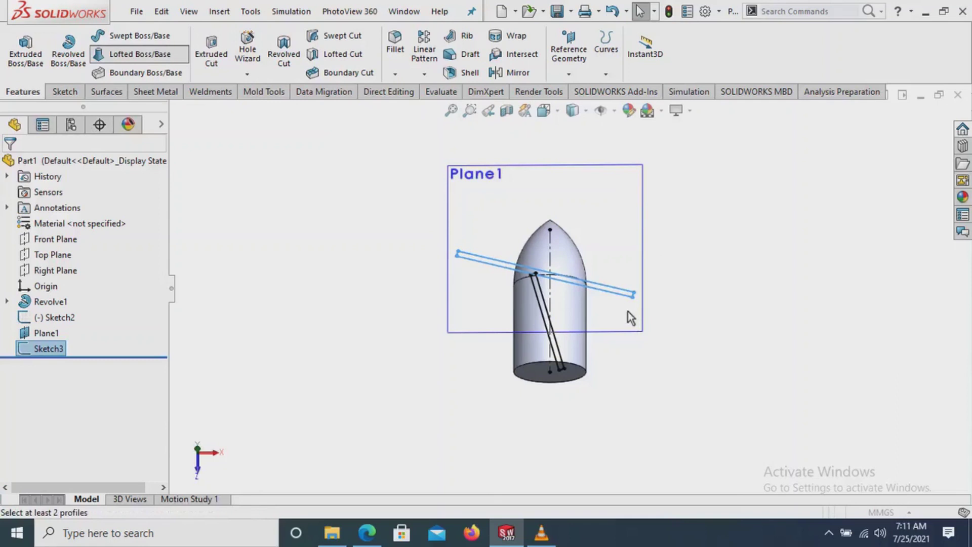
pyautogui.scroll(-4, 633, 320)
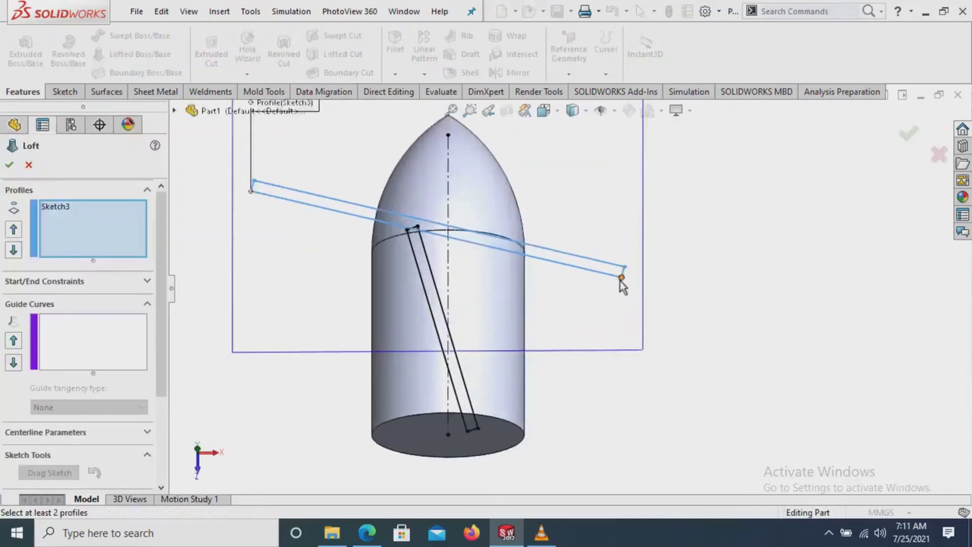
pyautogui.rightClick(84, 236)
pyautogui.click(116, 241)
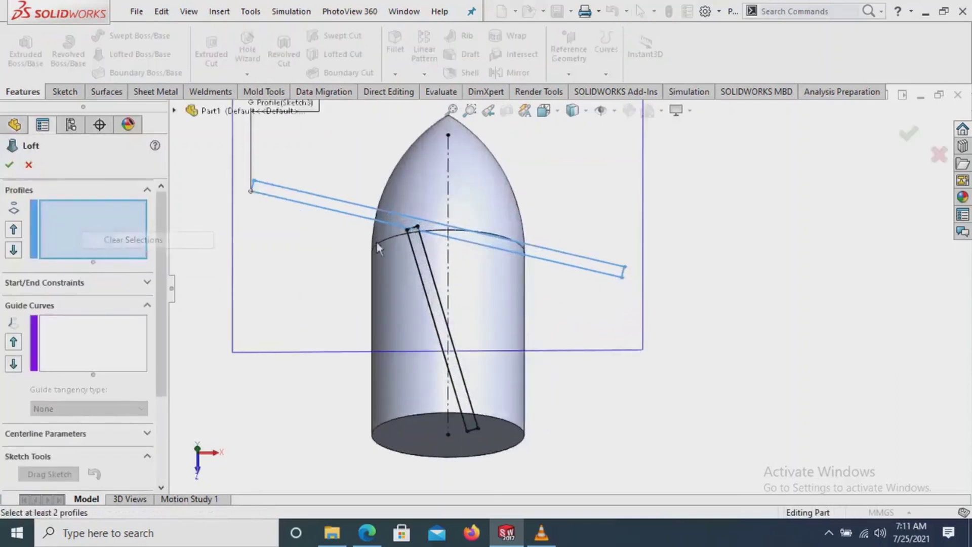
pyautogui.click(622, 278)
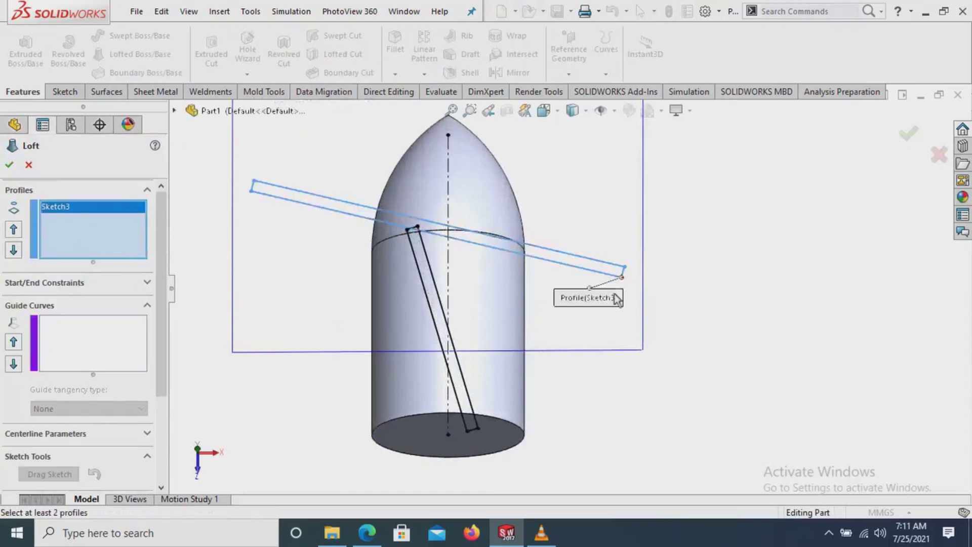
pyautogui.click(467, 433)
pyautogui.moveTo(467, 433)
pyautogui.mouseDown(button='middle')
pyautogui.moveTo(429, 293)
pyautogui.moveTo(433, 257)
pyautogui.moveTo(396, 154)
pyautogui.moveTo(322, 224)
pyautogui.moveTo(410, 211)
pyautogui.moveTo(514, 267)
pyautogui.moveTo(614, 345)
pyautogui.moveTo(384, 263)
pyautogui.mouseUp(button='middle')
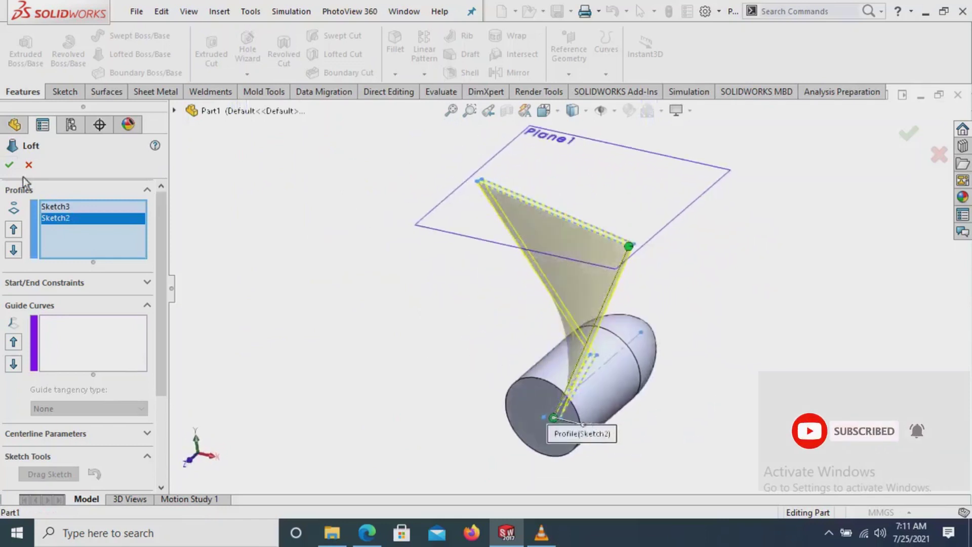
pyautogui.click(15, 163)
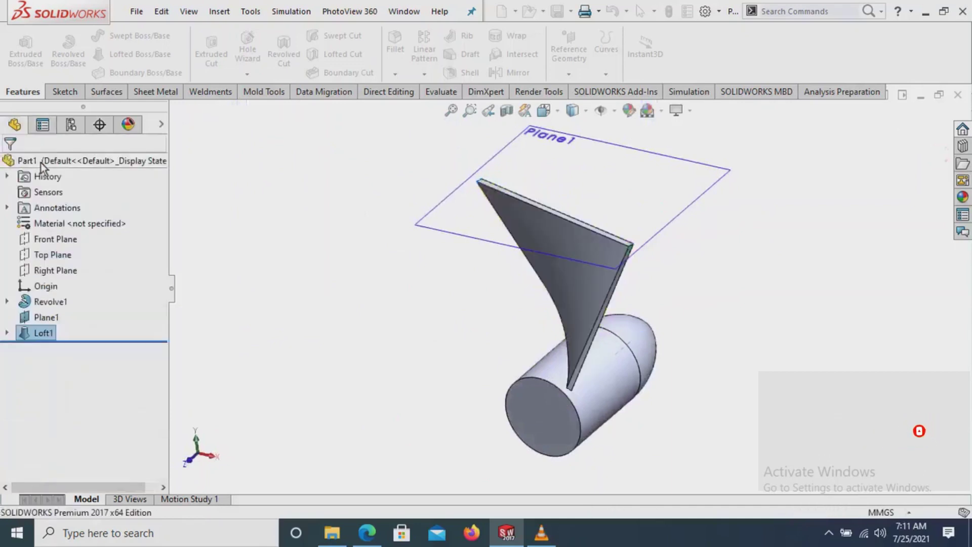
# Hide reference plane Plane1 from the view.
pyautogui.click(440, 233)
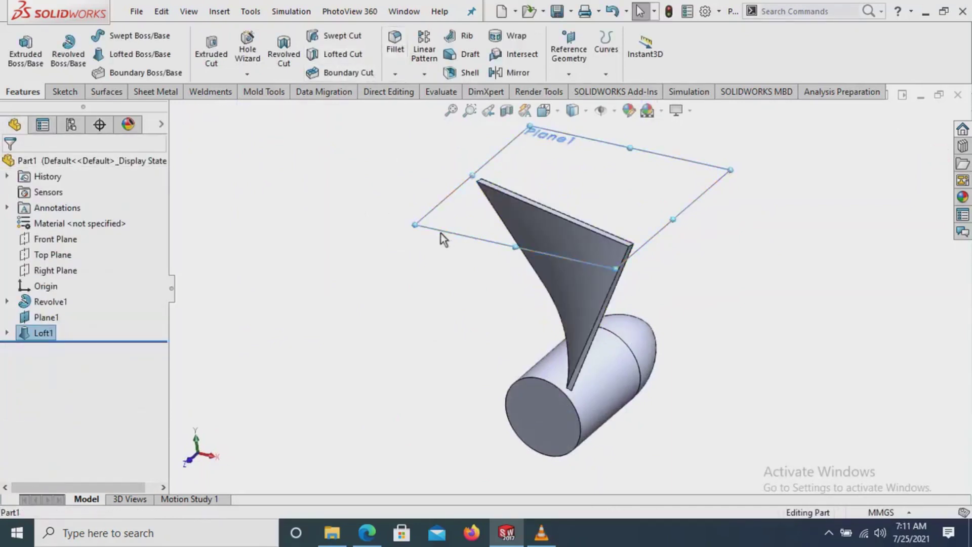
pyautogui.rightClick(440, 233)
pyautogui.click(495, 212)
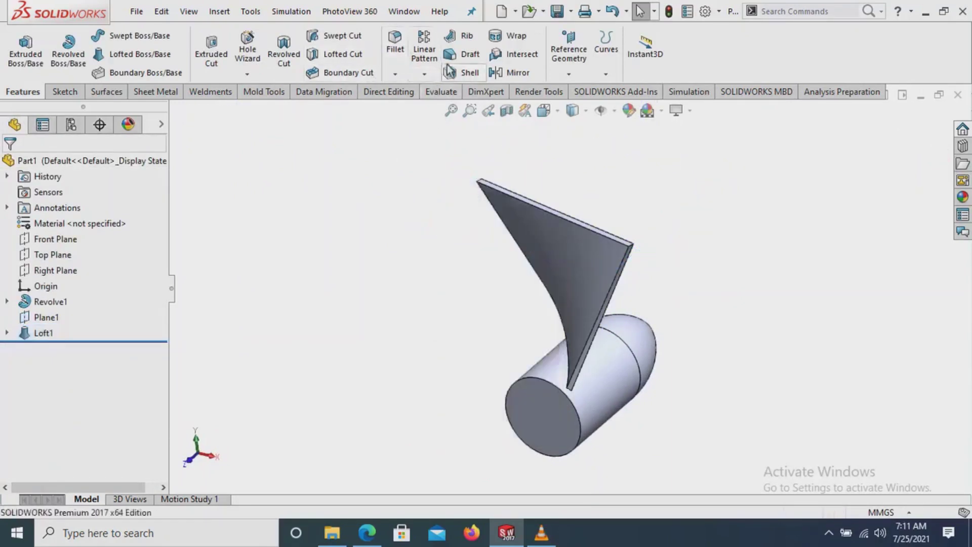
pyautogui.click(395, 44)
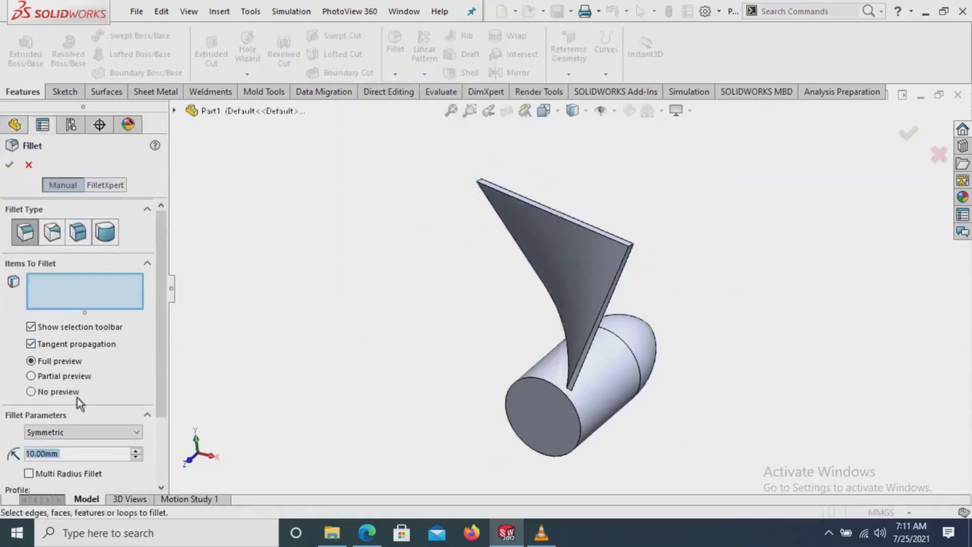
# Set a 135 mm fillet radius and clear the wrongly picked blade top face.
pyautogui.write('135')
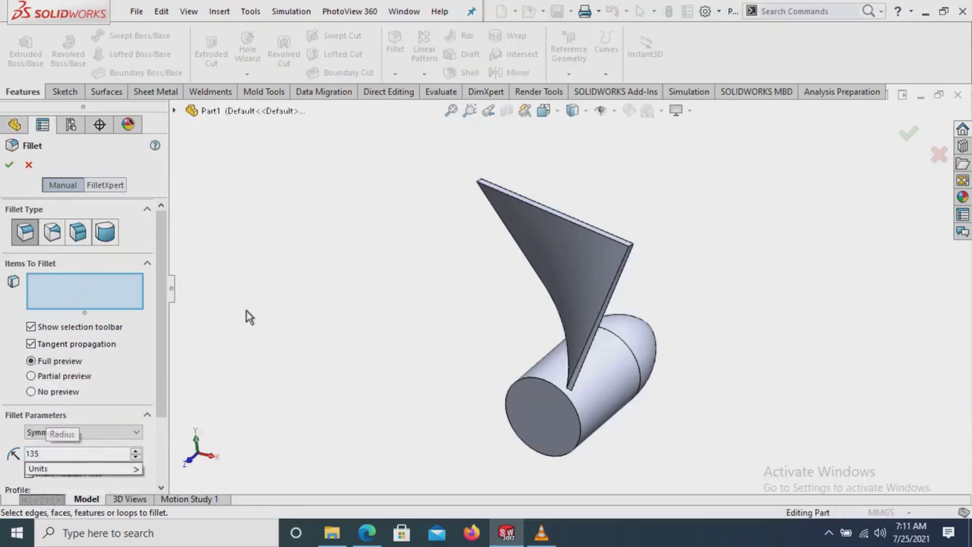
pyautogui.scroll(-2, 681, 187)
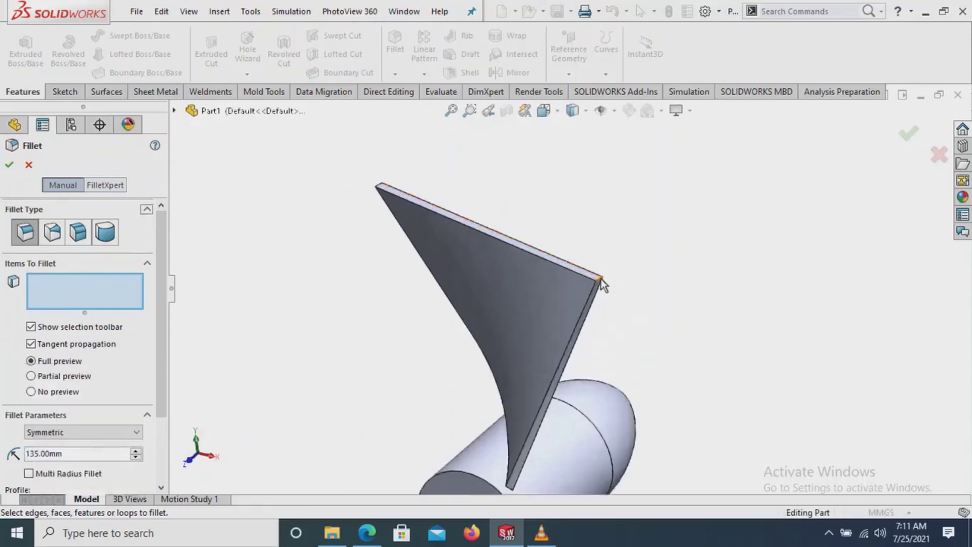
pyautogui.click(583, 270)
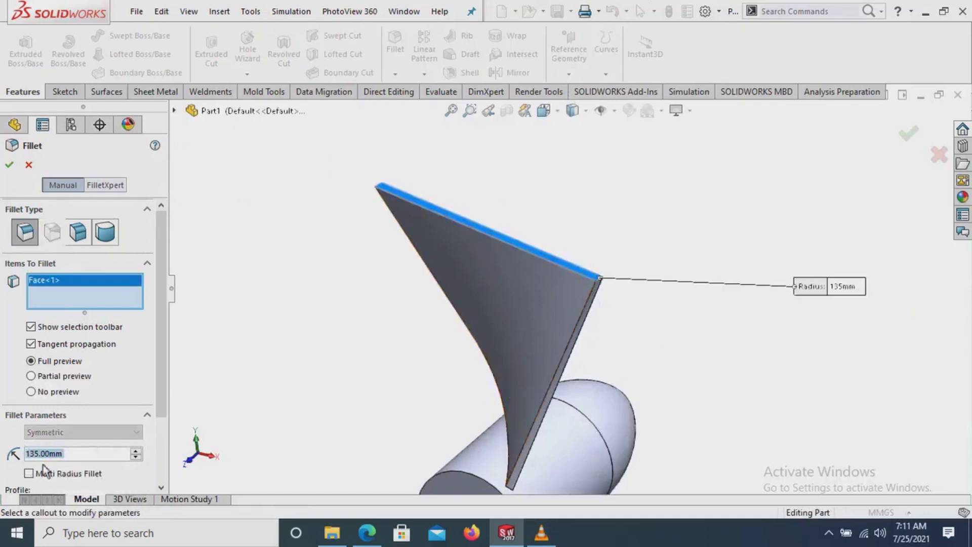
pyautogui.rightClick(77, 301)
pyautogui.click(167, 304)
pyautogui.scroll(-3, 605, 294)
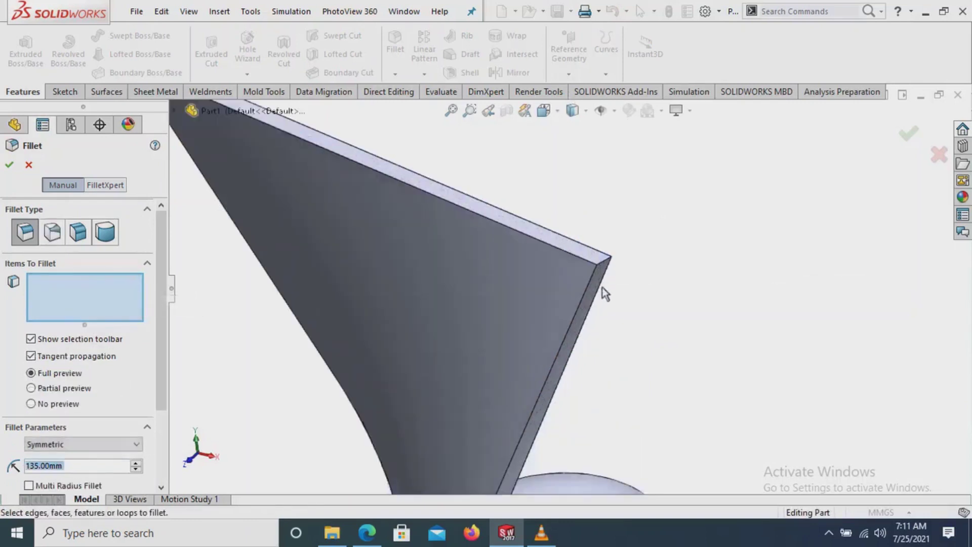
# Apply the 135 mm fillet to the blade's two tip corner edges.
pyautogui.click(605, 269)
pyautogui.moveTo(604, 263)
pyautogui.mouseDown(button='middle')
pyautogui.moveTo(297, 202)
pyautogui.moveTo(394, 238)
pyautogui.moveTo(411, 188)
pyautogui.mouseUp(button='middle')
pyautogui.scroll(-3, 412, 189)
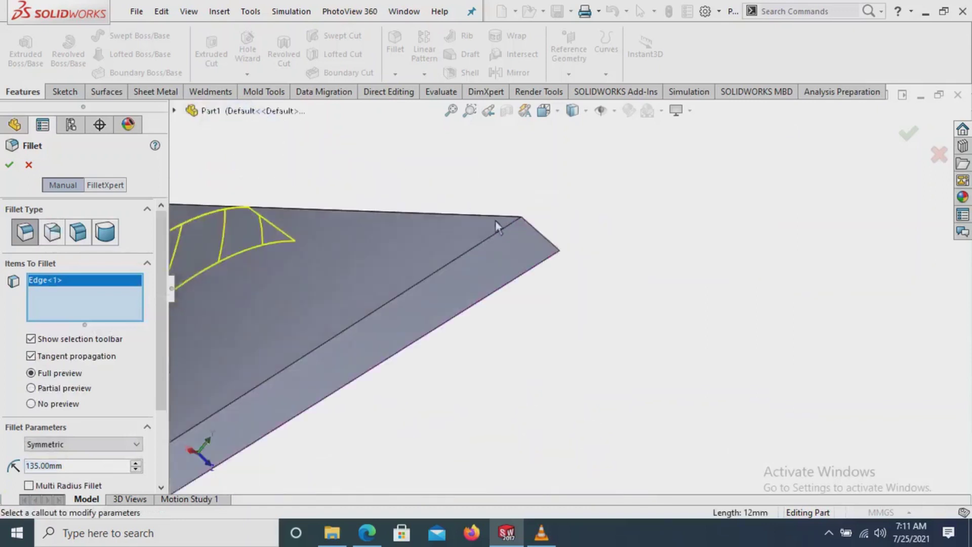
pyautogui.click(547, 243)
pyautogui.scroll(3, 545, 257)
pyautogui.scroll(3, 545, 256)
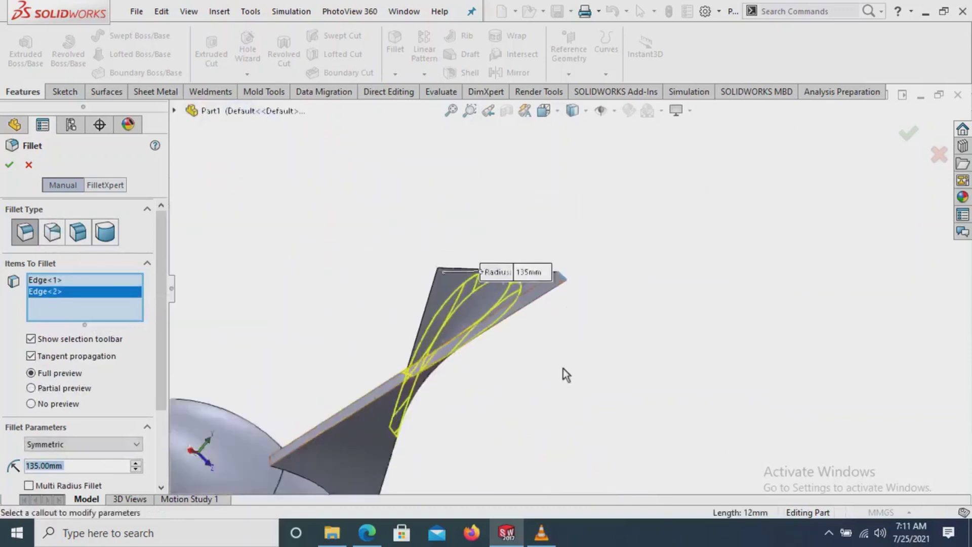
pyautogui.moveTo(543, 363)
pyautogui.mouseDown(button='middle')
pyautogui.moveTo(449, 312)
pyautogui.moveTo(369, 389)
pyautogui.moveTo(420, 406)
pyautogui.mouseUp(button='middle')
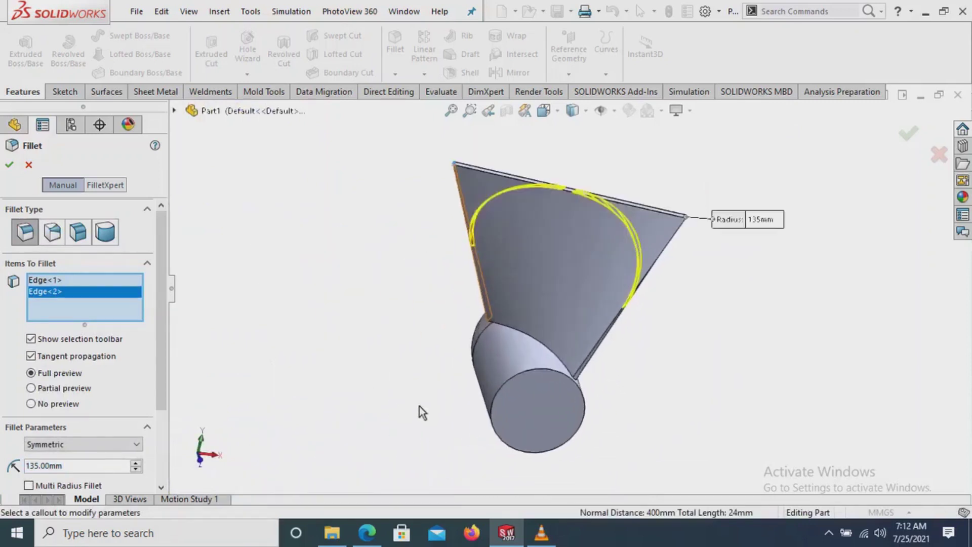
pyautogui.click(8, 168)
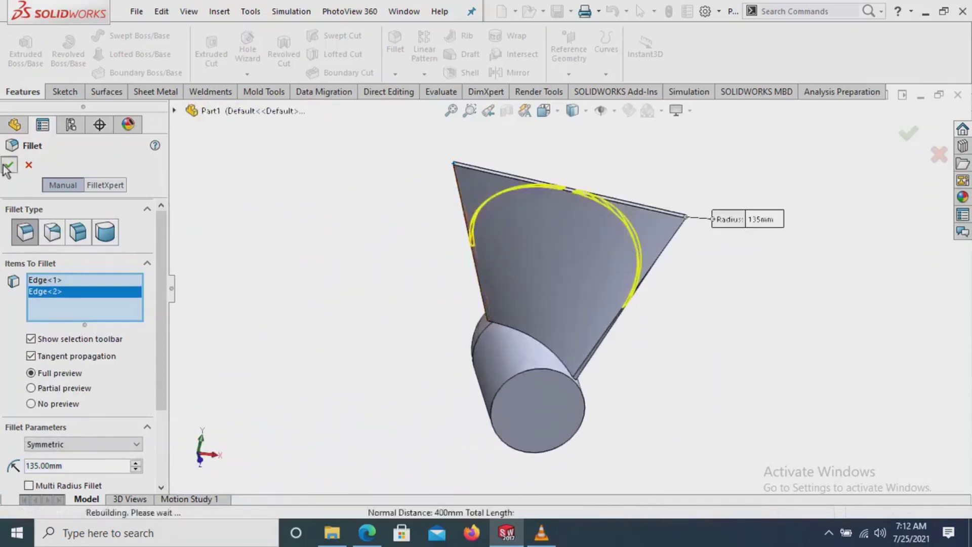
pyautogui.moveTo(601, 347)
pyautogui.mouseDown(button='middle')
pyautogui.moveTo(517, 246)
pyautogui.moveTo(459, 263)
pyautogui.moveTo(442, 287)
pyautogui.mouseUp(button='middle')
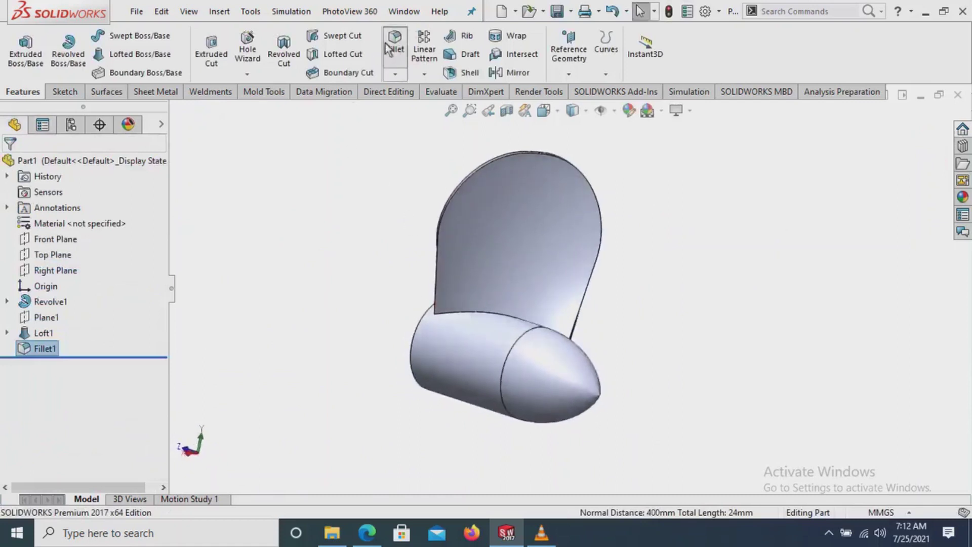
# Add a 30 mm fillet on the blade's curved outer perimeter edge as Fillet2.
pyautogui.press('Return')
pyautogui.click(80, 446)
pyautogui.write('30')
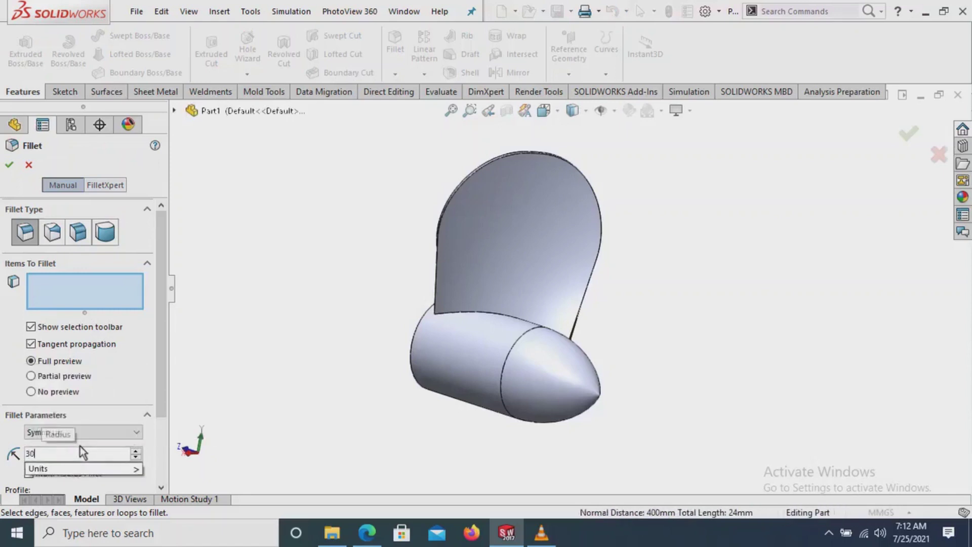
pyautogui.press('Return')
pyautogui.scroll(-5, 542, 180)
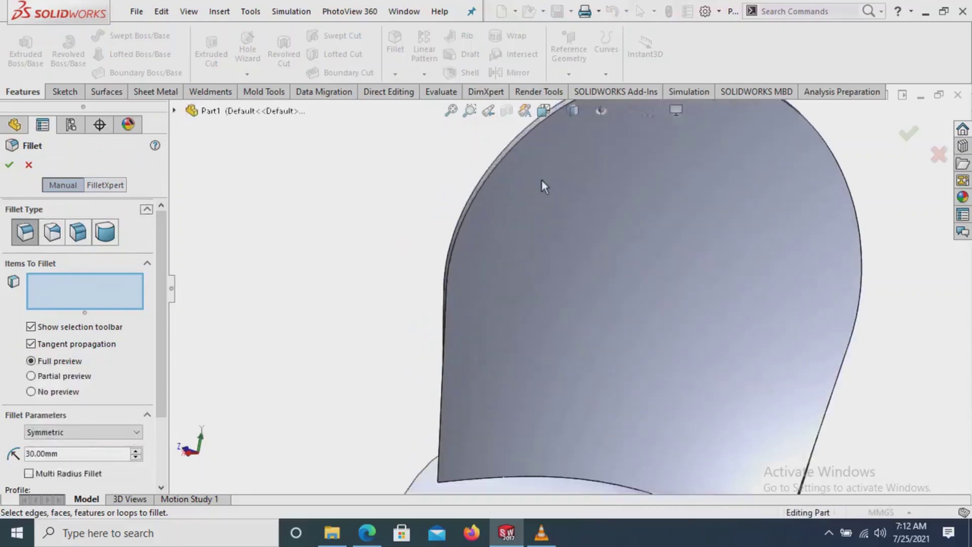
pyautogui.click(502, 157)
pyautogui.scroll(2, 503, 157)
pyautogui.click(502, 157)
pyautogui.scroll(2, 502, 157)
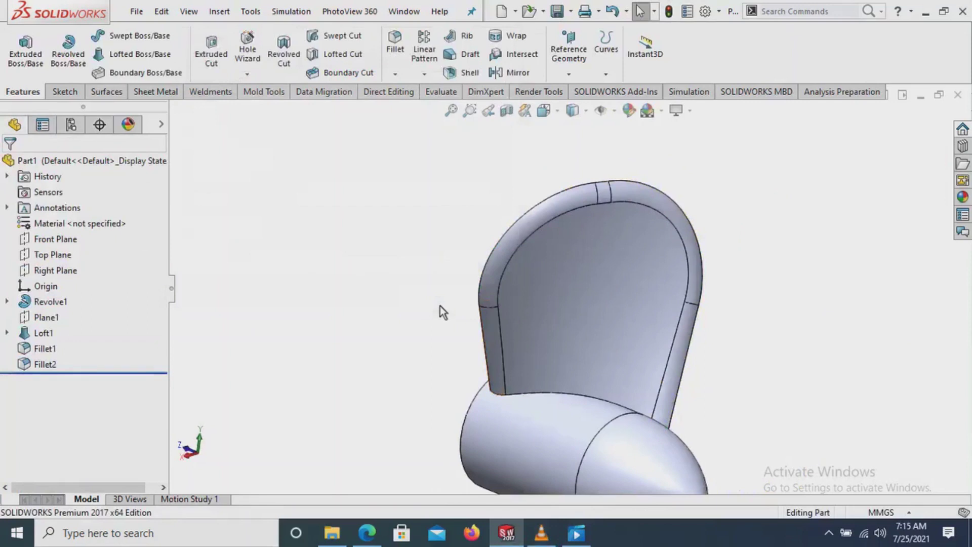
# Fillet the blade-to-hub root edge at 10 mm with tangent propagation as Fillet3.
pyautogui.click(396, 45)
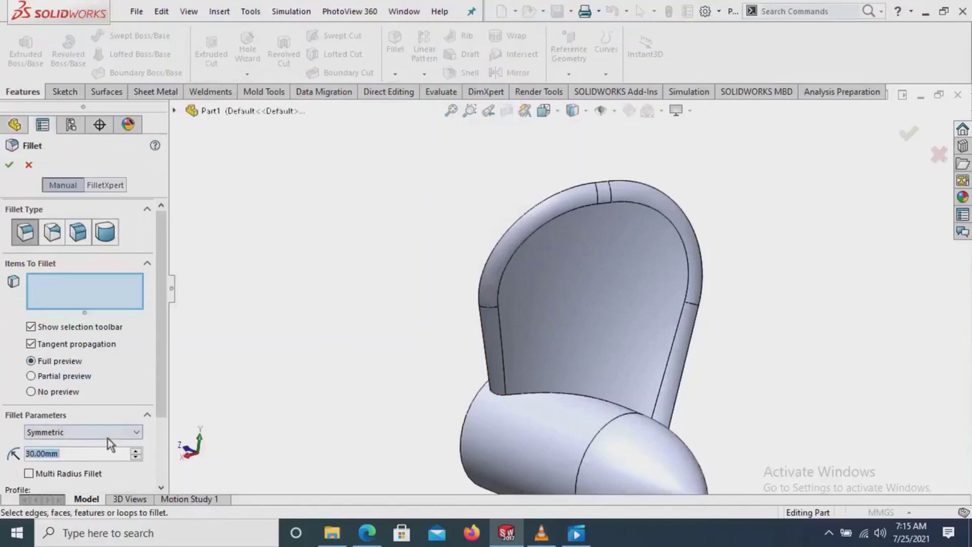
pyautogui.write('10')
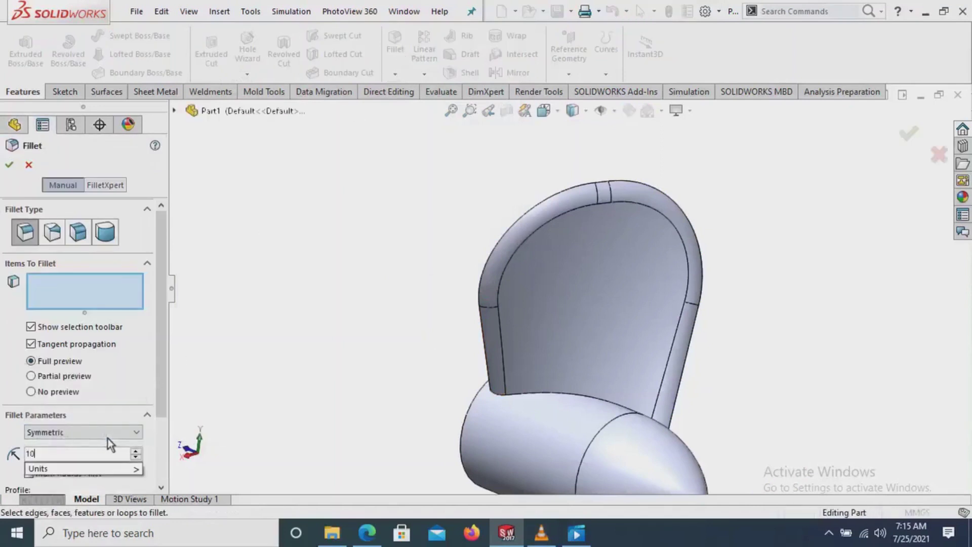
pyautogui.press('Return')
pyautogui.click(136, 345)
pyautogui.scroll(-1, 570, 394)
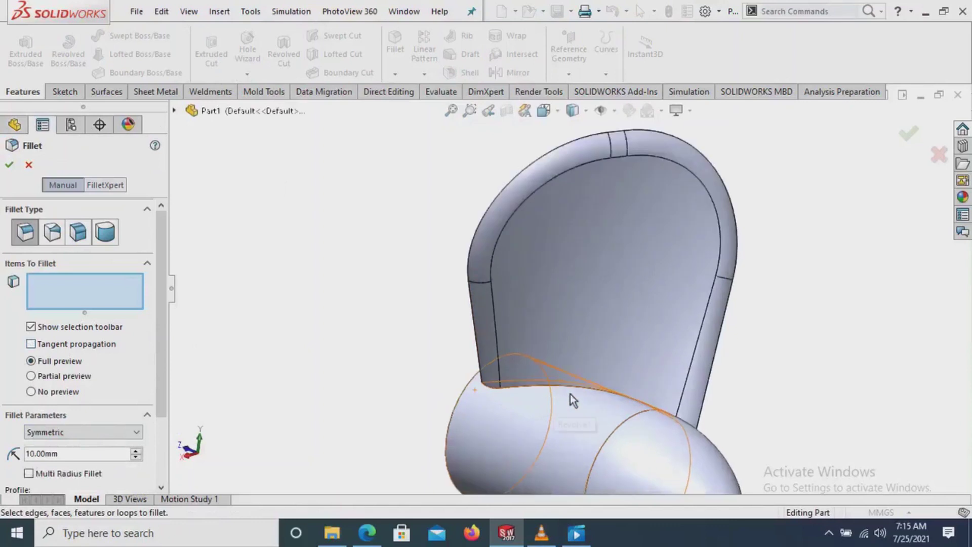
pyautogui.click(578, 389)
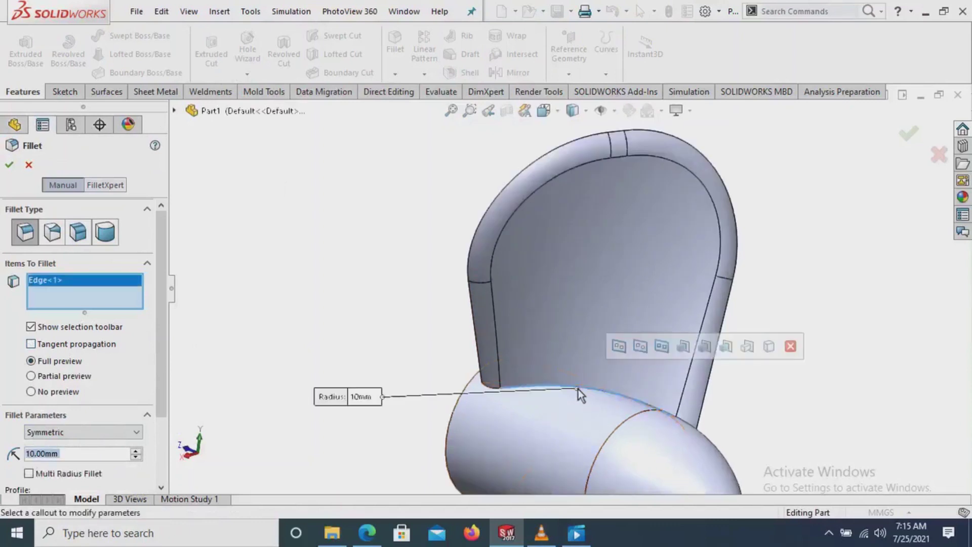
pyautogui.click(38, 345)
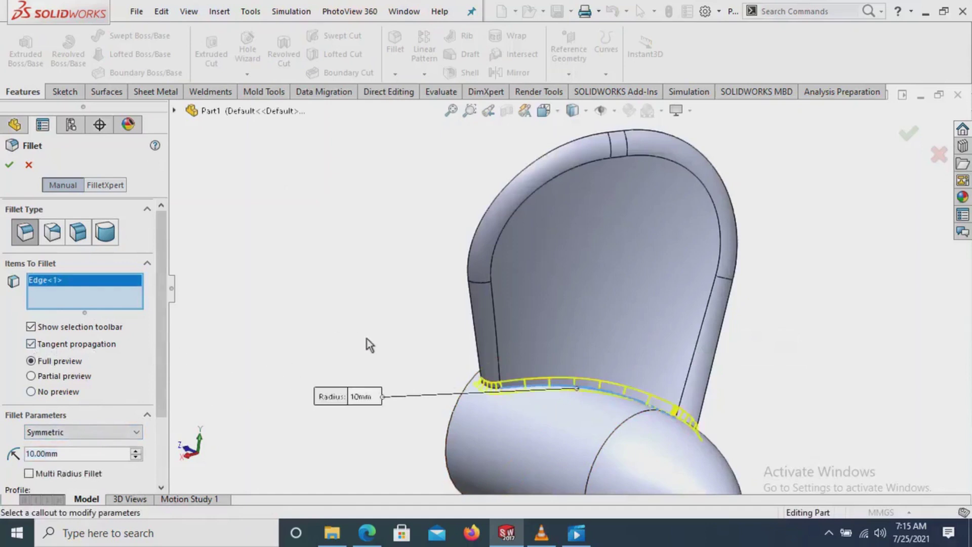
pyautogui.scroll(-2, 493, 342)
pyautogui.moveTo(366, 324); pyautogui.dragTo(363, 354, button='middle')
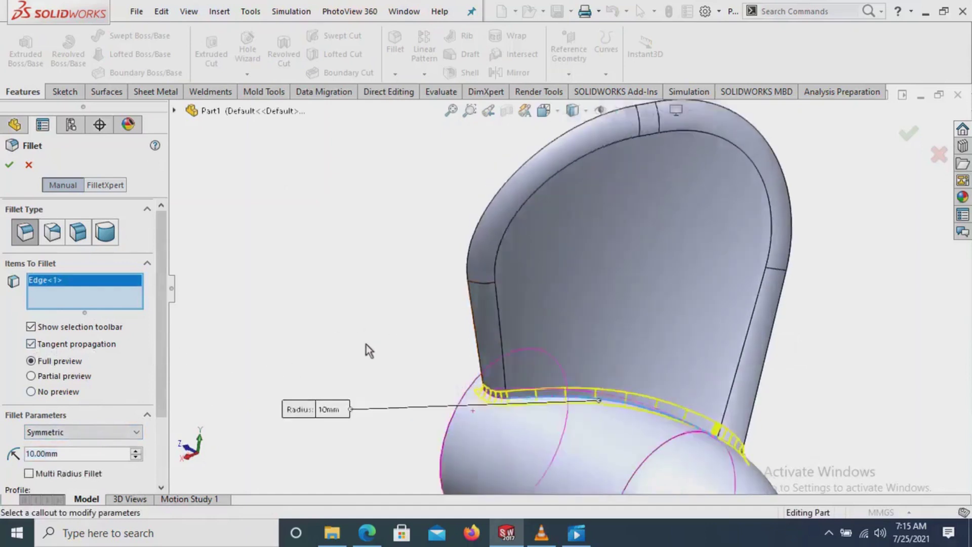
pyautogui.click(11, 166)
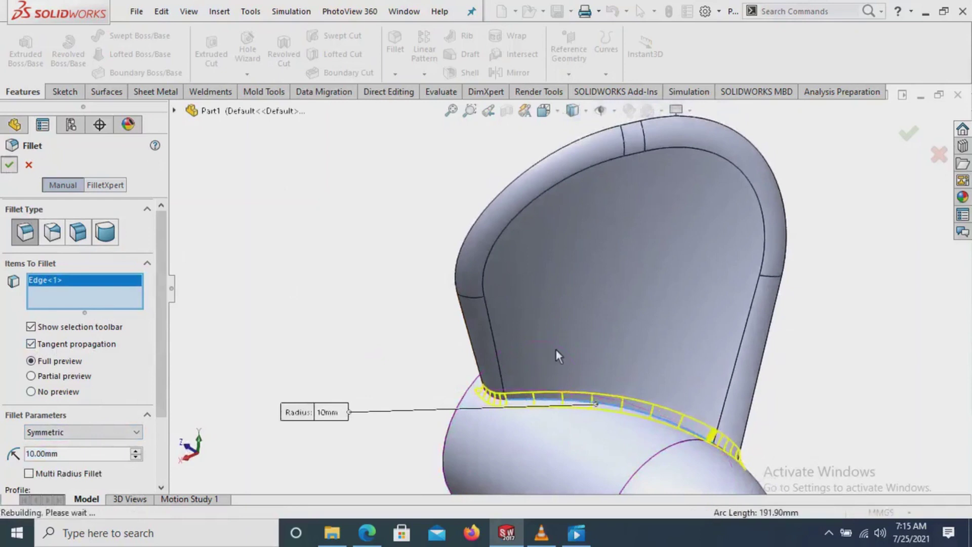
# Orbit the model to inspect the finished filleted blade, including edge-on.
pyautogui.moveTo(716, 445)
pyautogui.mouseDown(button='middle')
pyautogui.moveTo(682, 353)
pyautogui.moveTo(622, 339)
pyautogui.moveTo(691, 368)
pyautogui.mouseUp(button='middle')
pyautogui.scroll(5, 691, 368)
pyautogui.moveTo(698, 424); pyautogui.dragTo(814, 451, button='middle')
pyautogui.moveTo(694, 423)
pyautogui.mouseDown(button='middle')
pyautogui.moveTo(679, 425)
pyautogui.moveTo(656, 385)
pyautogui.moveTo(722, 419)
pyautogui.moveTo(708, 438)
pyautogui.moveTo(588, 275)
pyautogui.mouseUp(button='middle')
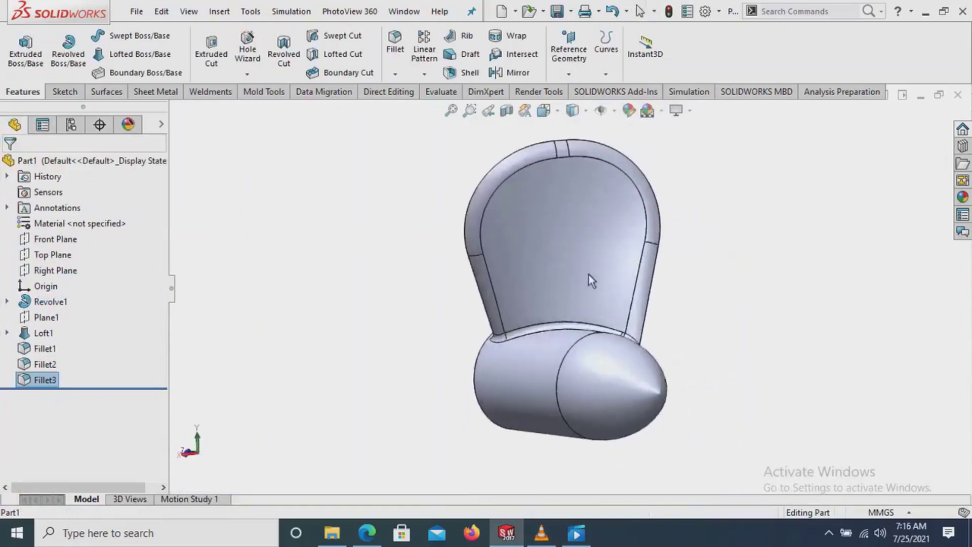
# Start a circular pattern about the hub's cylindrical face, clearing the preselected features.
pyautogui.click(425, 74)
pyautogui.click(462, 110)
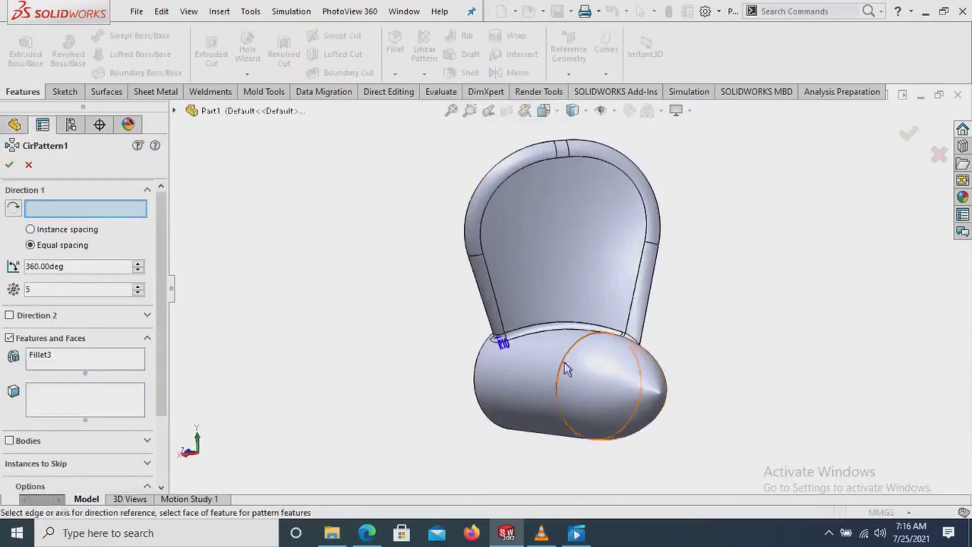
pyautogui.click(513, 389)
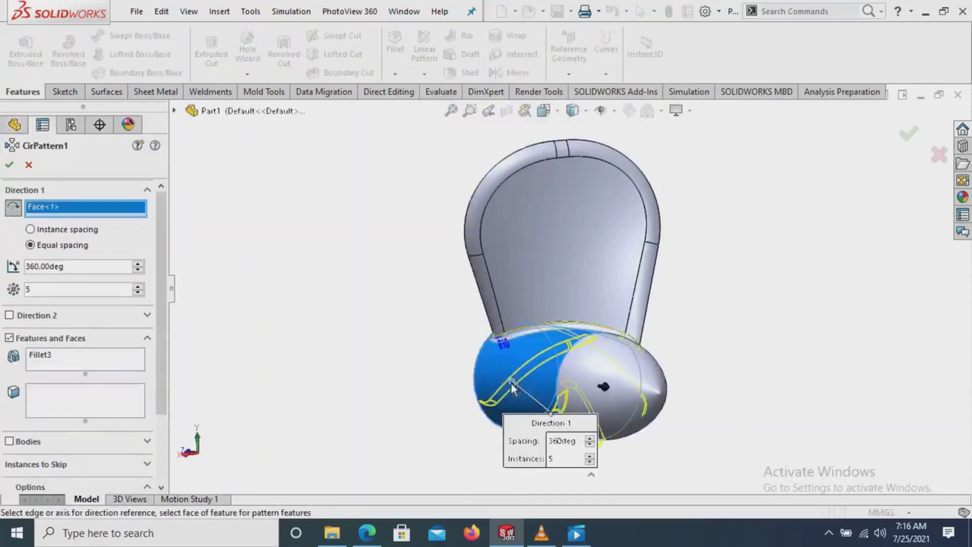
pyautogui.moveTo(360, 394); pyautogui.dragTo(266, 398, button='middle')
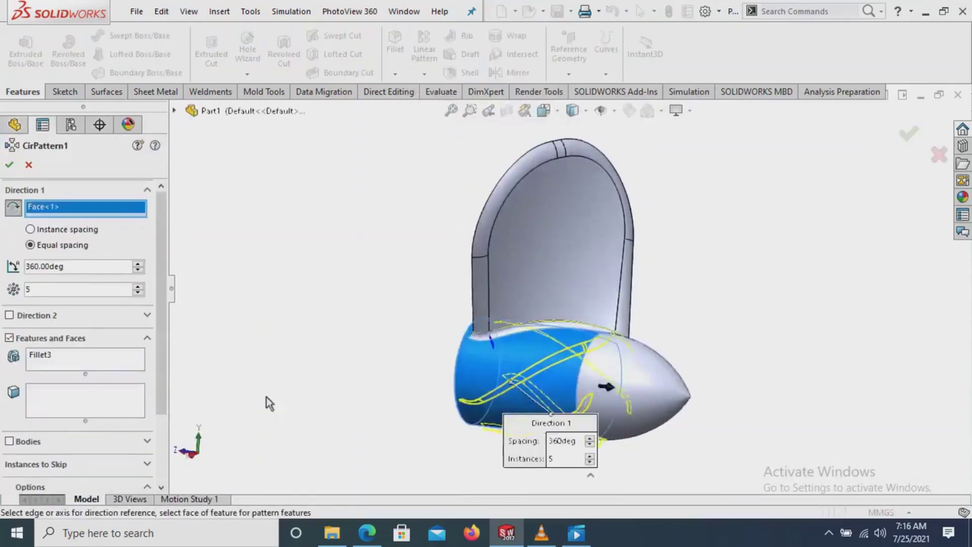
pyautogui.click(62, 357)
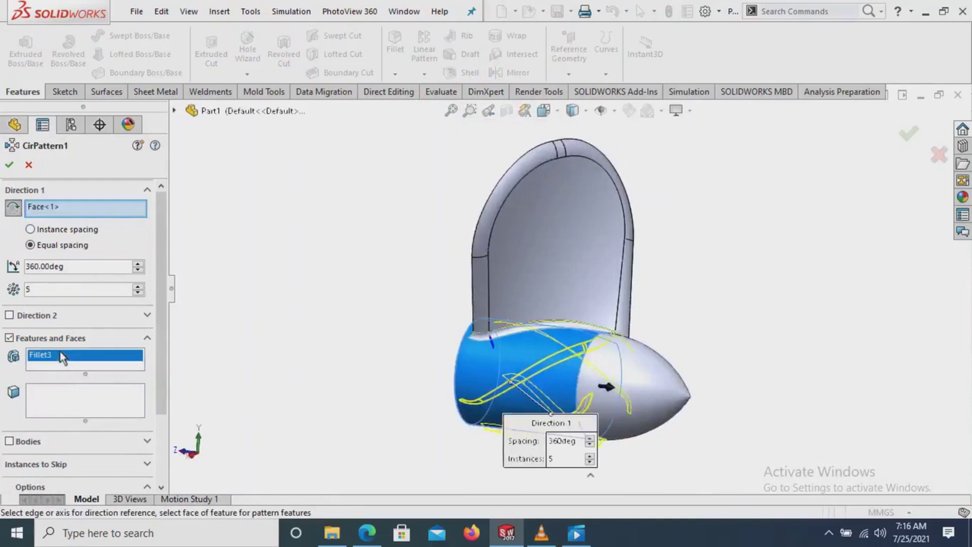
pyautogui.rightClick(62, 357)
pyautogui.click(86, 363)
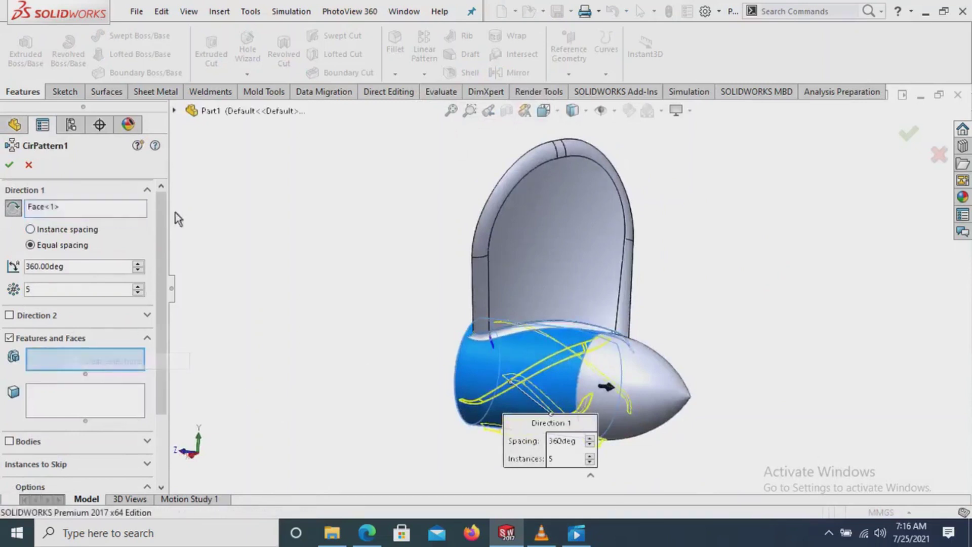
# Pattern Loft1 and Fillet1–3 into five equally spaced blades over 360°.
pyautogui.click(176, 111)
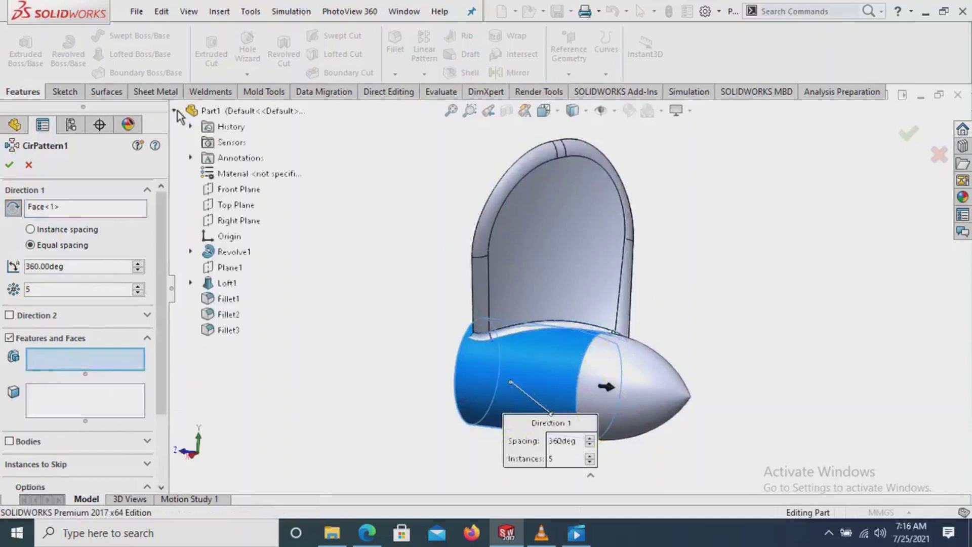
pyautogui.click(228, 284)
pyautogui.click(228, 299)
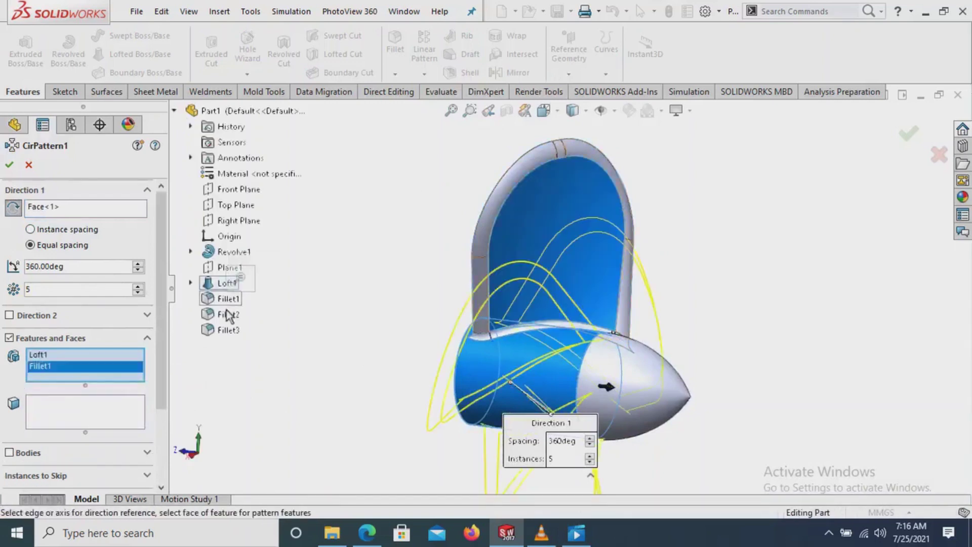
pyautogui.click(229, 315)
pyautogui.click(228, 330)
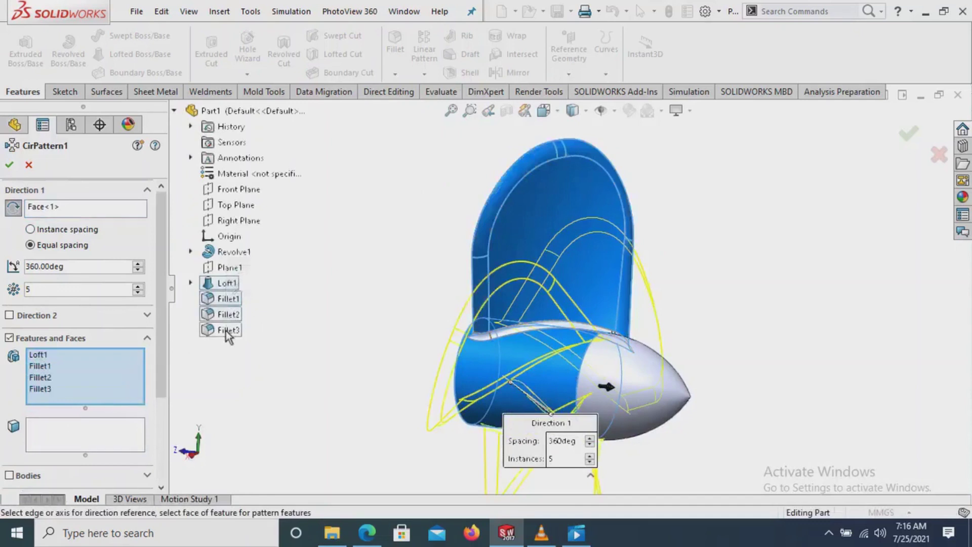
pyautogui.moveTo(165, 325); pyautogui.dragTo(173, 423)
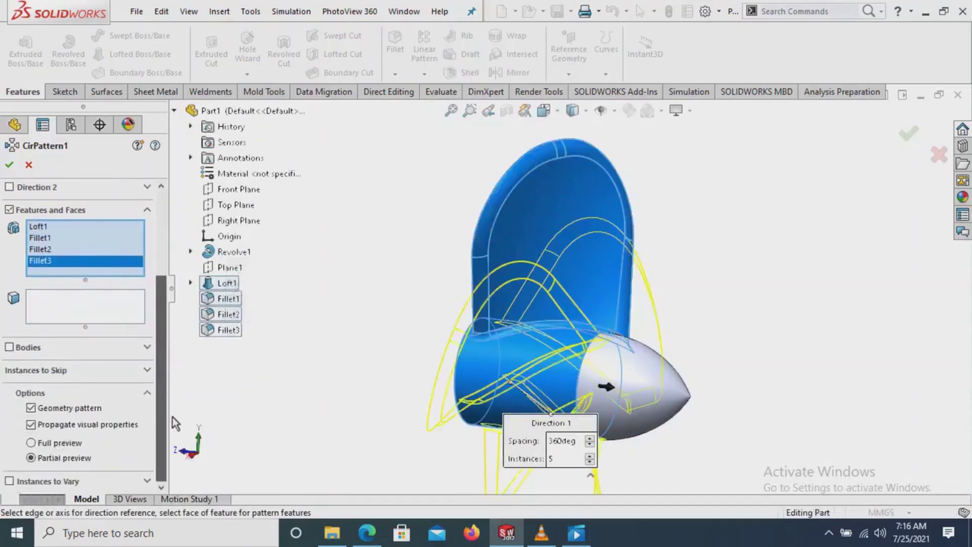
pyautogui.scroll(1, 493, 366)
pyautogui.scroll(1, 476, 362)
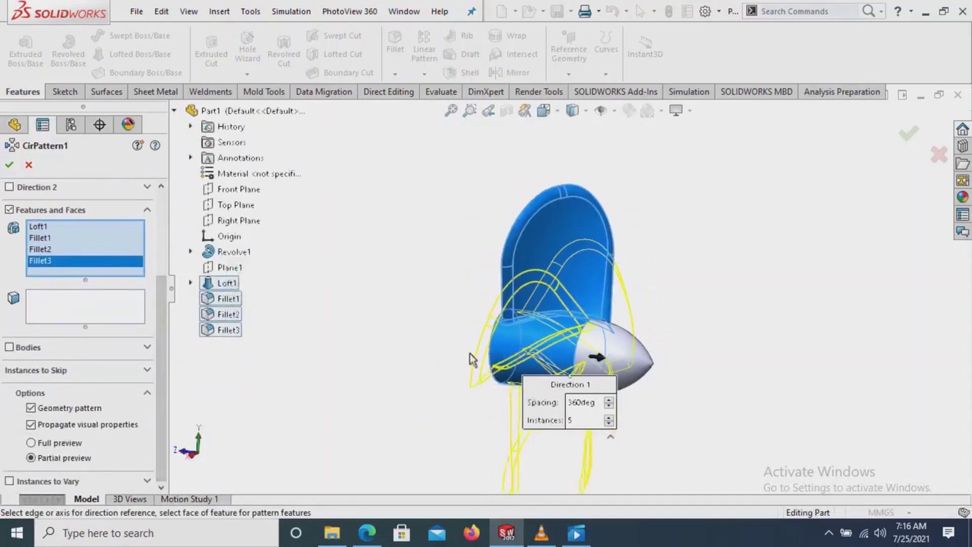
pyautogui.moveTo(600, 344); pyautogui.dragTo(527, 349, button='middle')
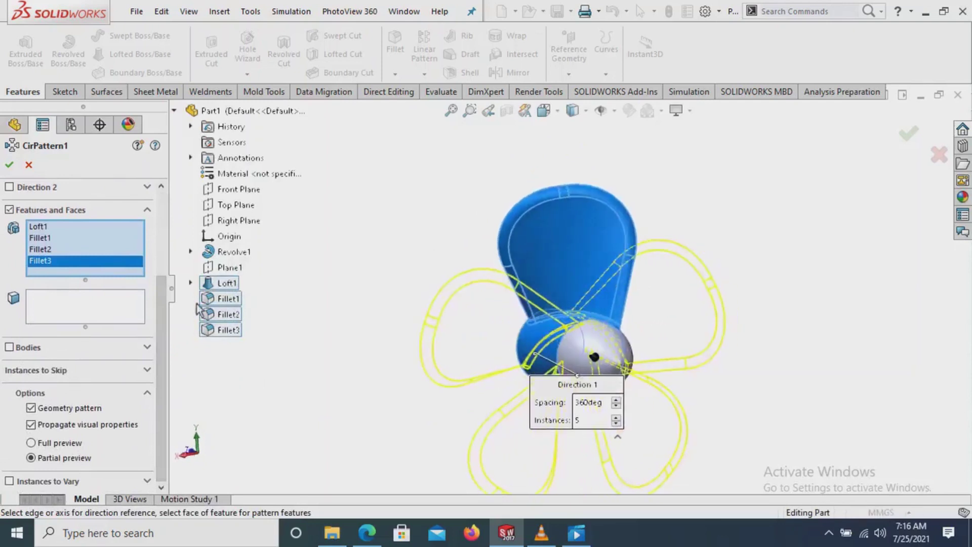
pyautogui.moveTo(166, 317); pyautogui.dragTo(162, 236)
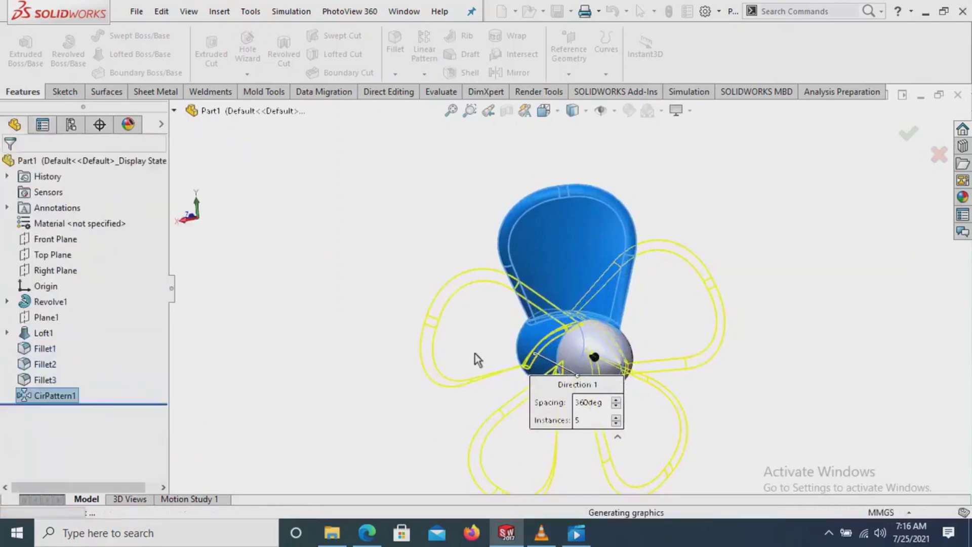
pyautogui.scroll(3, 473, 351)
pyautogui.moveTo(506, 329); pyautogui.dragTo(614, 366, button='middle')
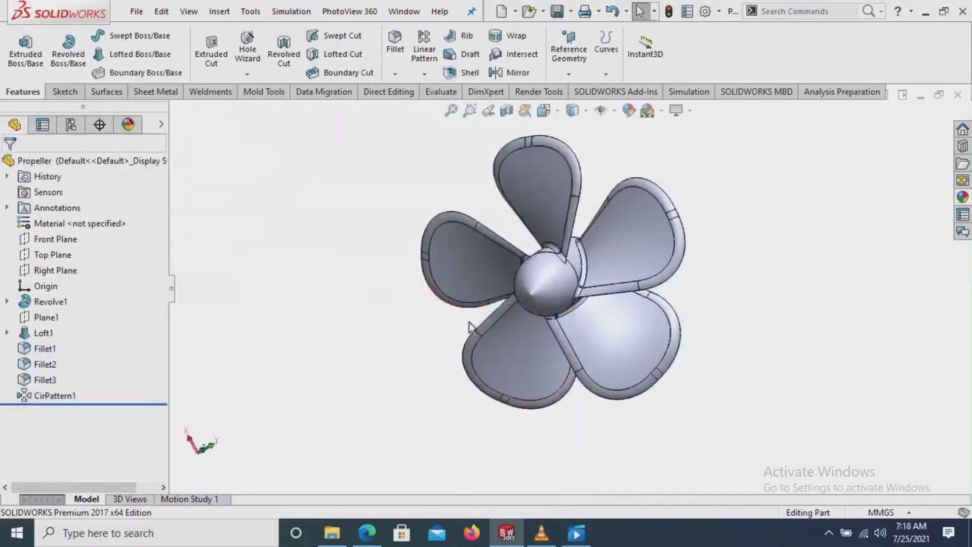
# Start a new sketch on the hub's flat end face, viewed normal to it.
pyautogui.moveTo(597, 318)
pyautogui.mouseDown(button='middle')
pyautogui.moveTo(480, 338)
pyautogui.moveTo(541, 305)
pyautogui.mouseUp(button='middle')
pyautogui.click(589, 285)
pyautogui.click(669, 243)
pyautogui.click(56, 412)
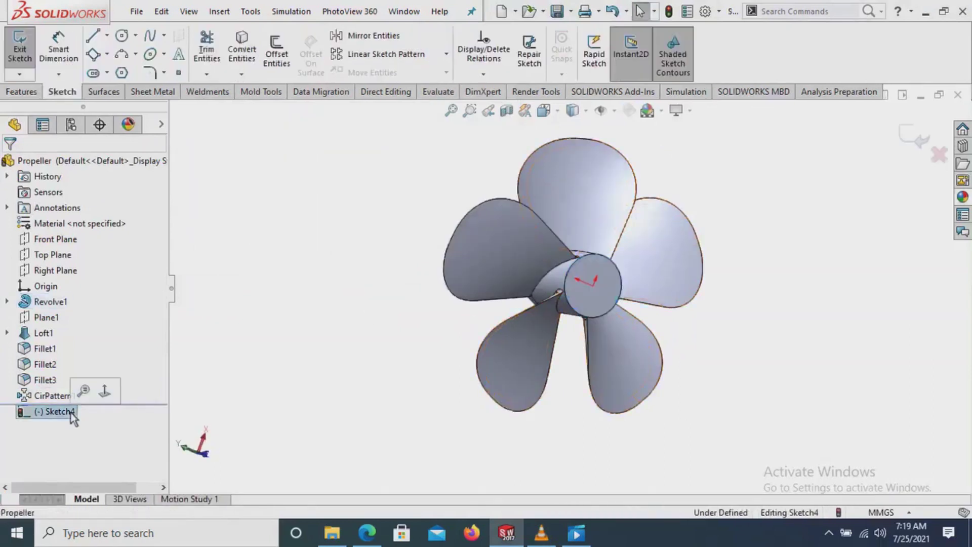
pyautogui.click(106, 388)
# Draw a circle centred at the origin and dimension its diameter to 114 mm.
pyautogui.click(121, 35)
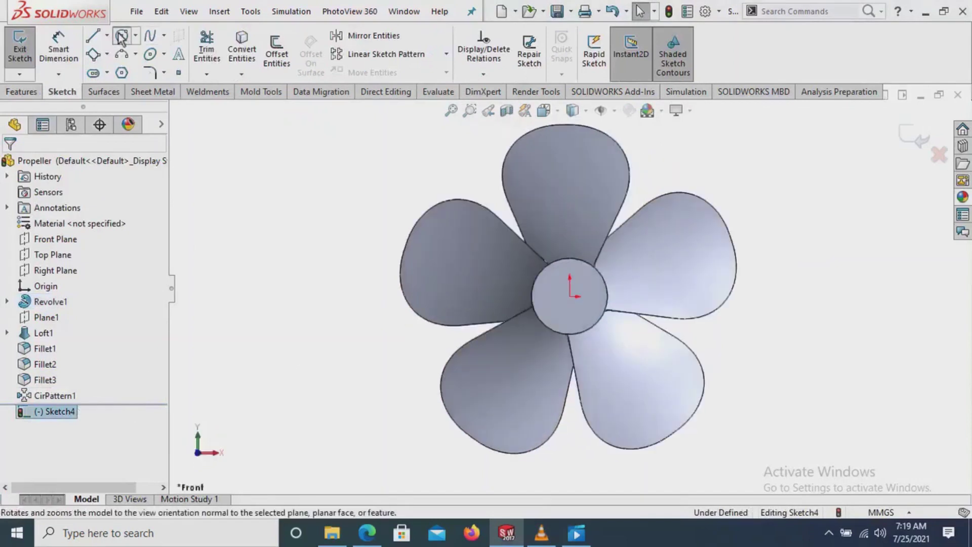
pyautogui.click(570, 297)
pyautogui.click(581, 314)
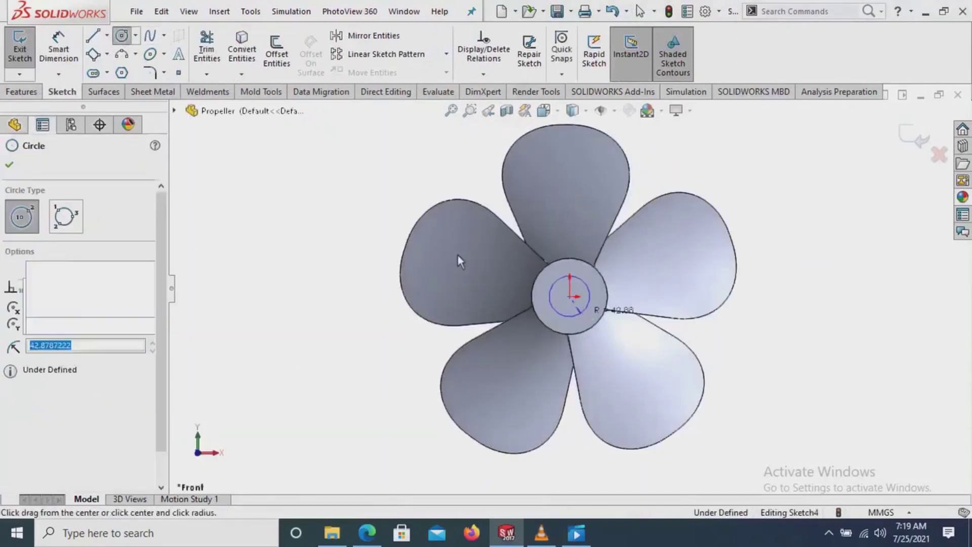
pyautogui.click(58, 48)
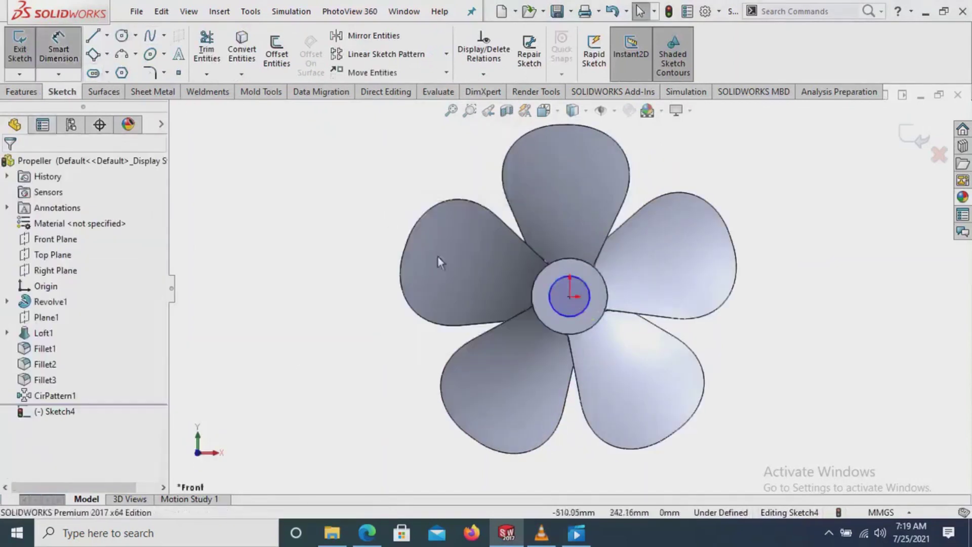
pyautogui.click(551, 296)
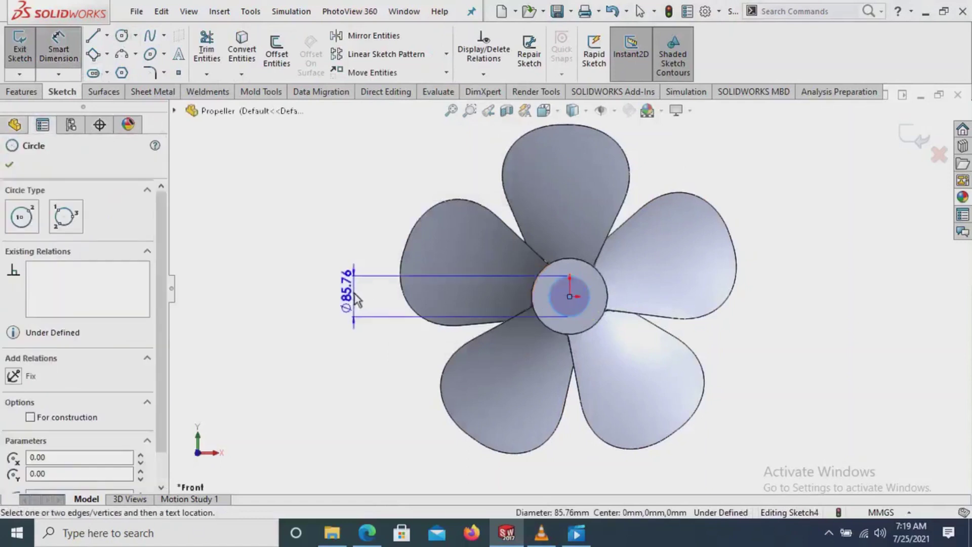
pyautogui.click(354, 293)
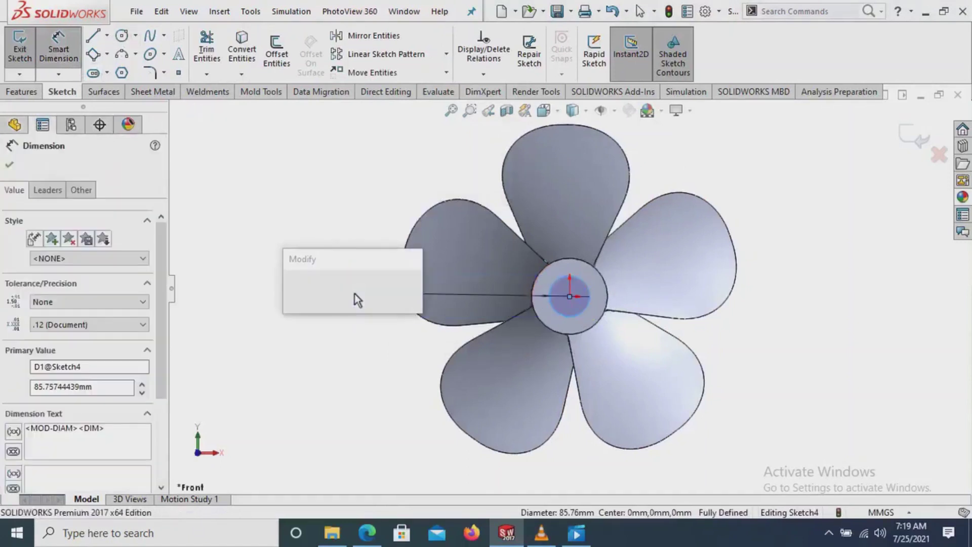
pyautogui.write('11')
pyautogui.press('Return')
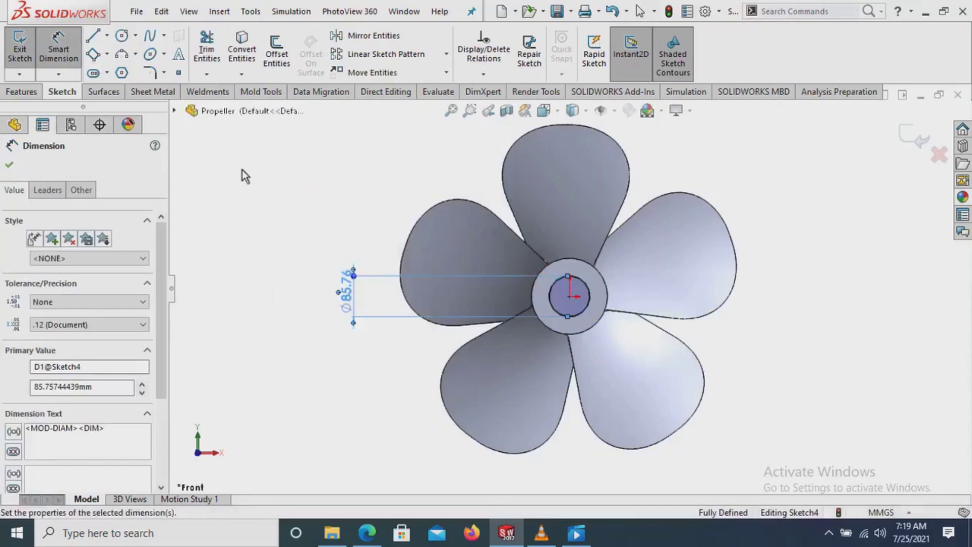
pyautogui.click(11, 164)
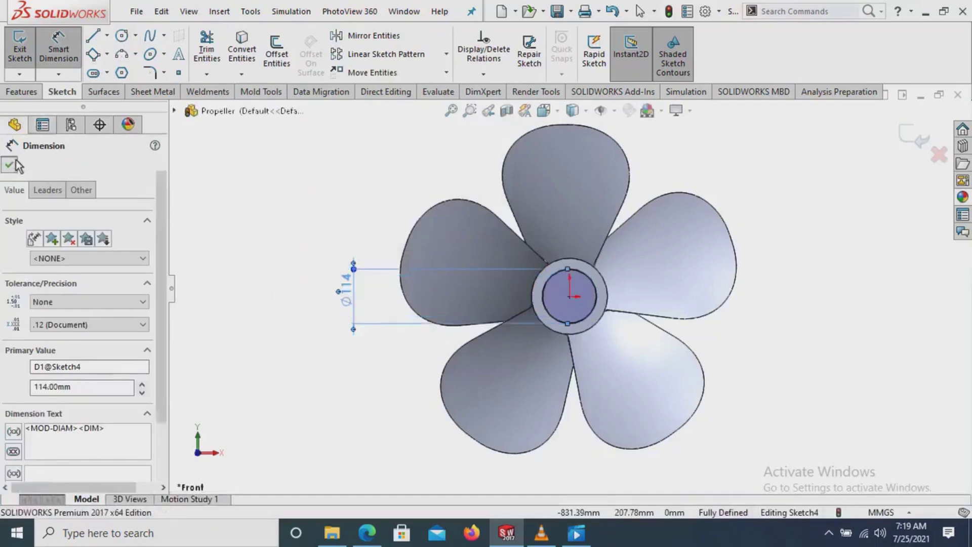
pyautogui.click(22, 91)
# Extrude-cut the Ø114 circle 200 mm blind into the hub as Cut-Extrude1.
pyautogui.click(211, 53)
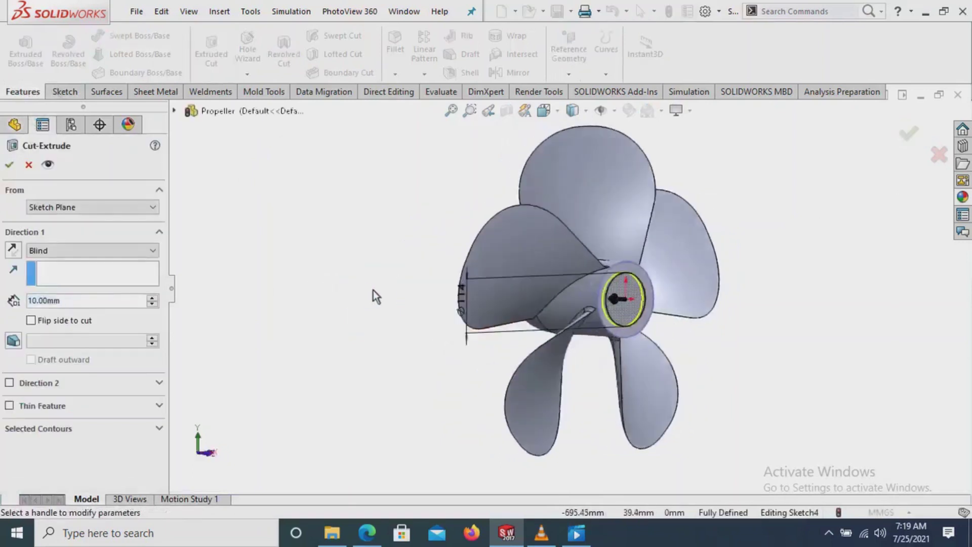
pyautogui.doubleClick(78, 303)
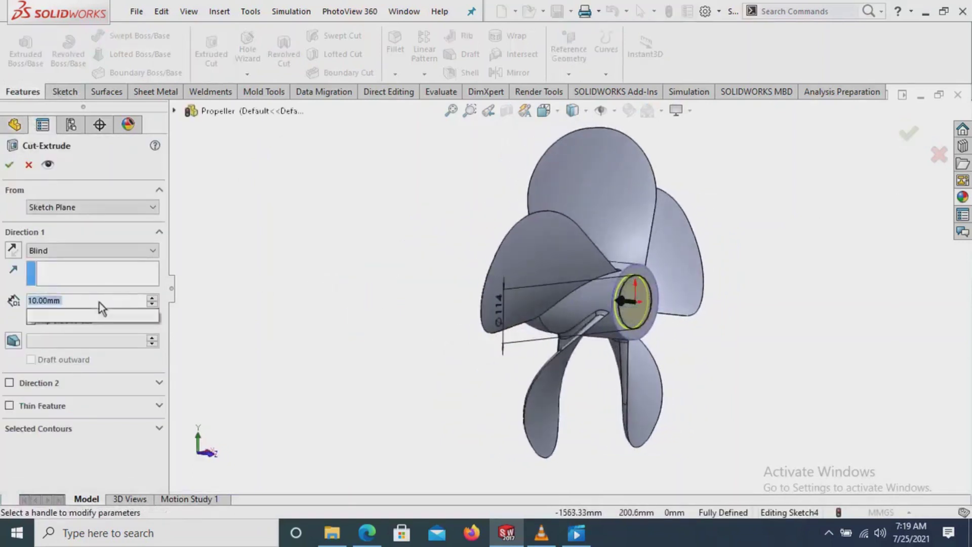
pyautogui.write('200')
pyautogui.press('Return')
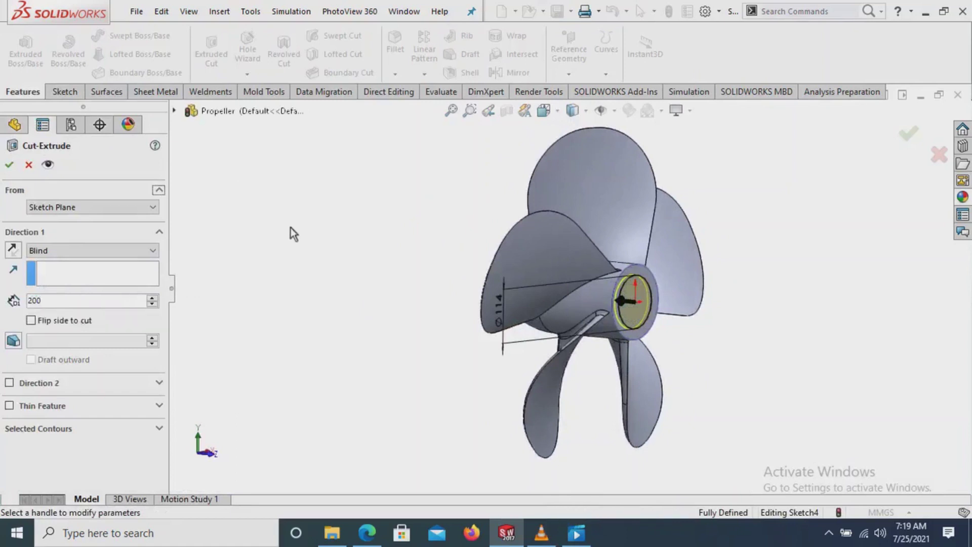
pyautogui.click(10, 169)
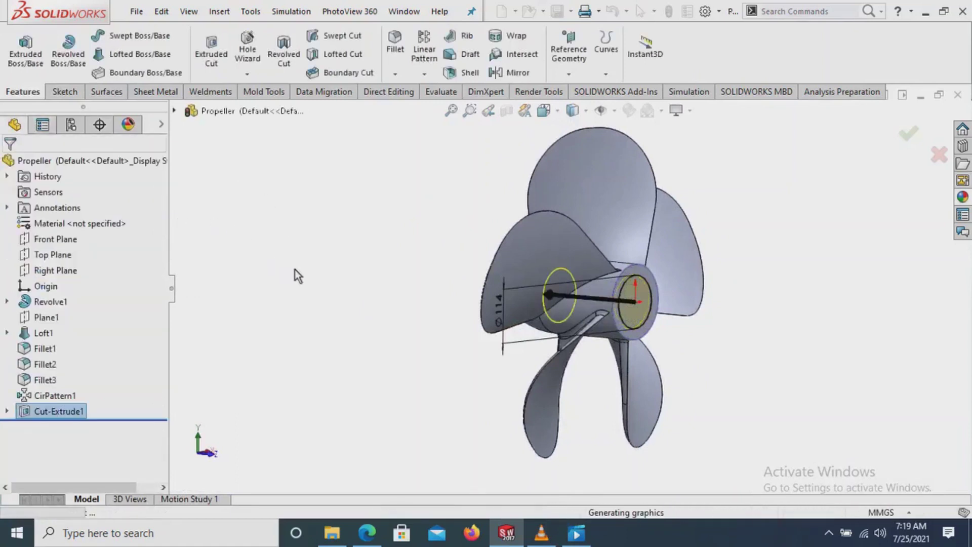
pyautogui.moveTo(295, 268)
pyautogui.mouseDown(button='middle')
pyautogui.moveTo(171, 266)
pyautogui.moveTo(386, 299)
pyautogui.mouseUp(button='middle')
# Apply the polished aluminum appearance from Metal > Aluminum to the whole Propeller part.
pyautogui.click(74, 165)
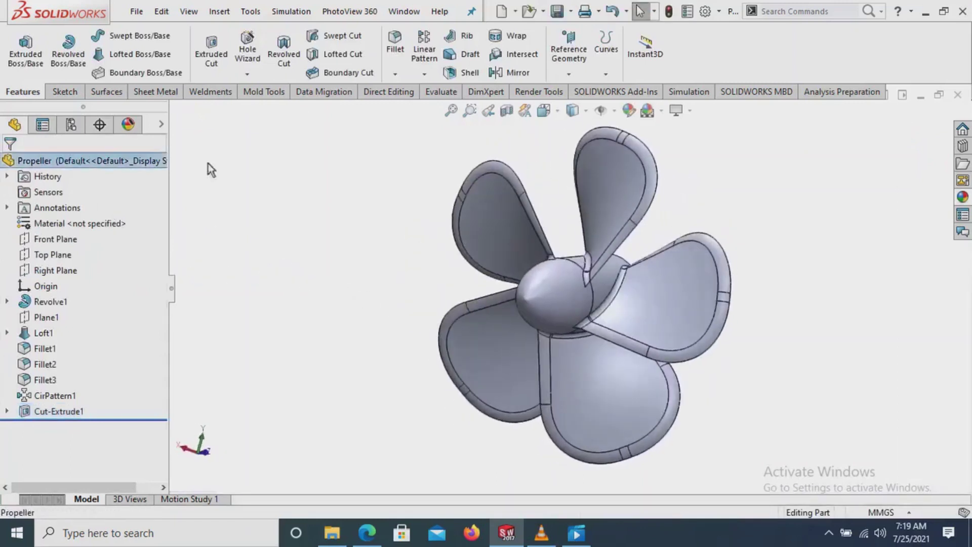
pyautogui.click(962, 198)
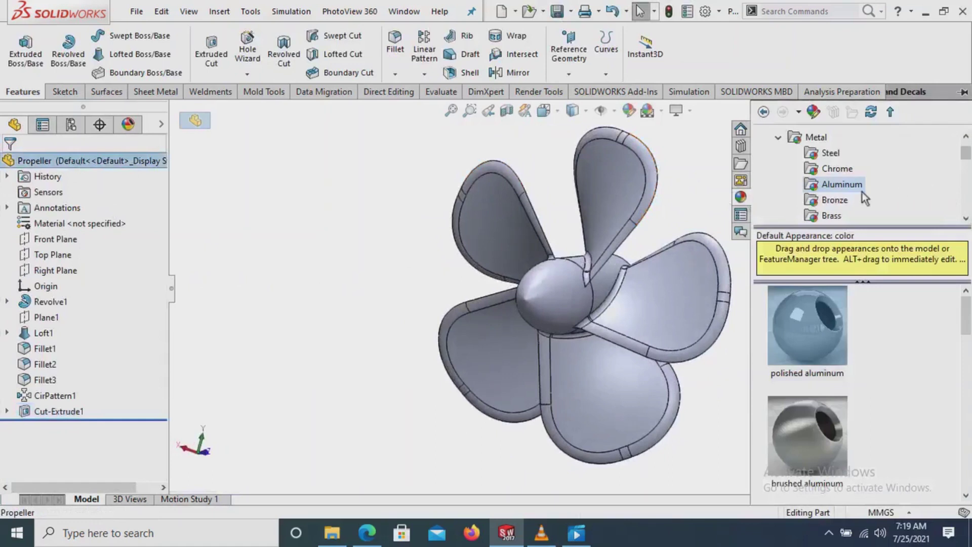
pyautogui.doubleClick(822, 311)
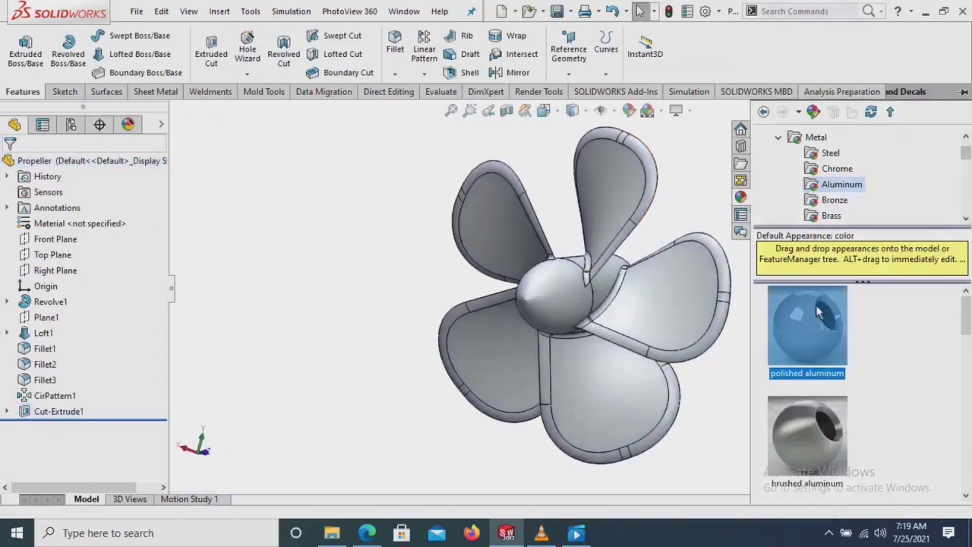
pyautogui.click(629, 114)
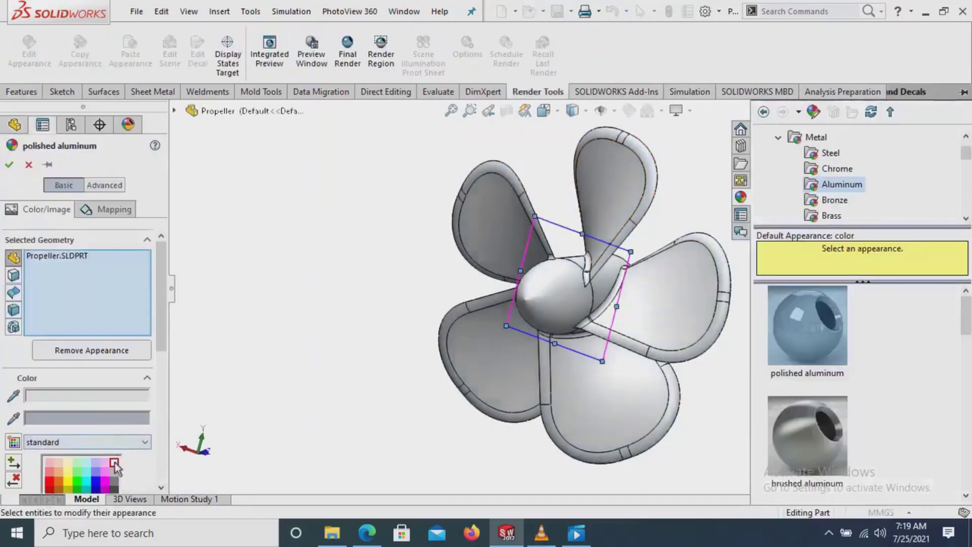
pyautogui.press('Return')
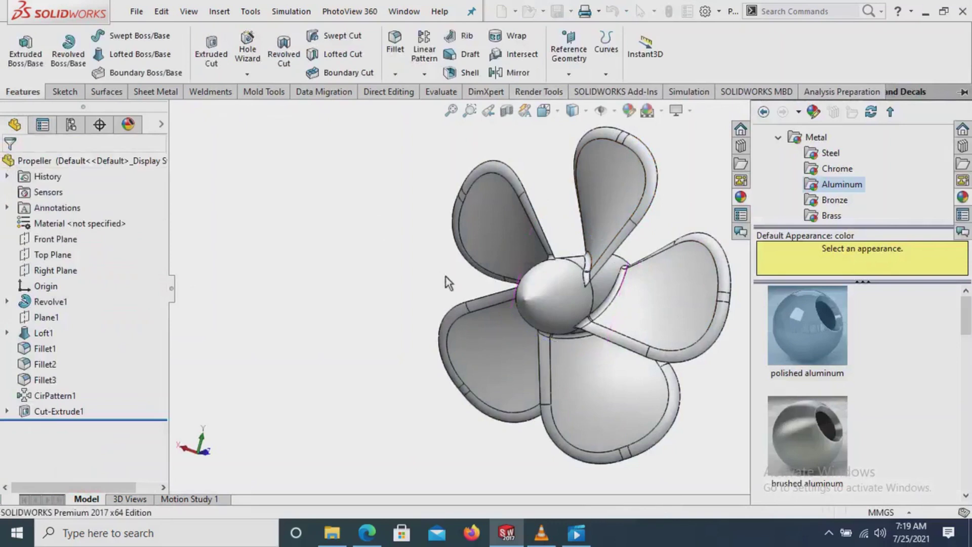
pyautogui.moveTo(419, 306)
pyautogui.mouseDown(button='middle')
pyautogui.moveTo(452, 317)
pyautogui.moveTo(210, 326)
pyautogui.moveTo(354, 323)
pyautogui.moveTo(517, 338)
pyautogui.moveTo(561, 286)
pyautogui.moveTo(498, 313)
pyautogui.moveTo(523, 388)
pyautogui.moveTo(517, 382)
pyautogui.mouseUp(button='middle')
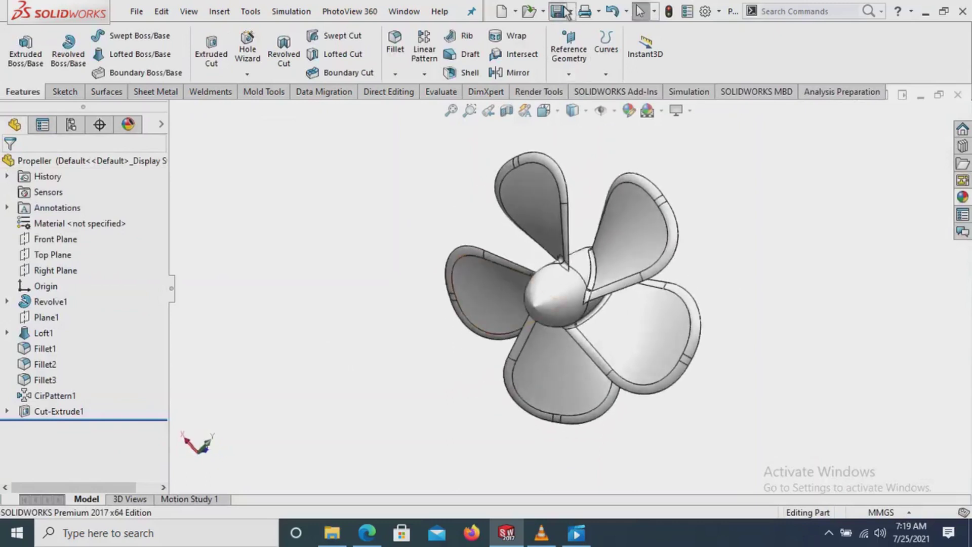